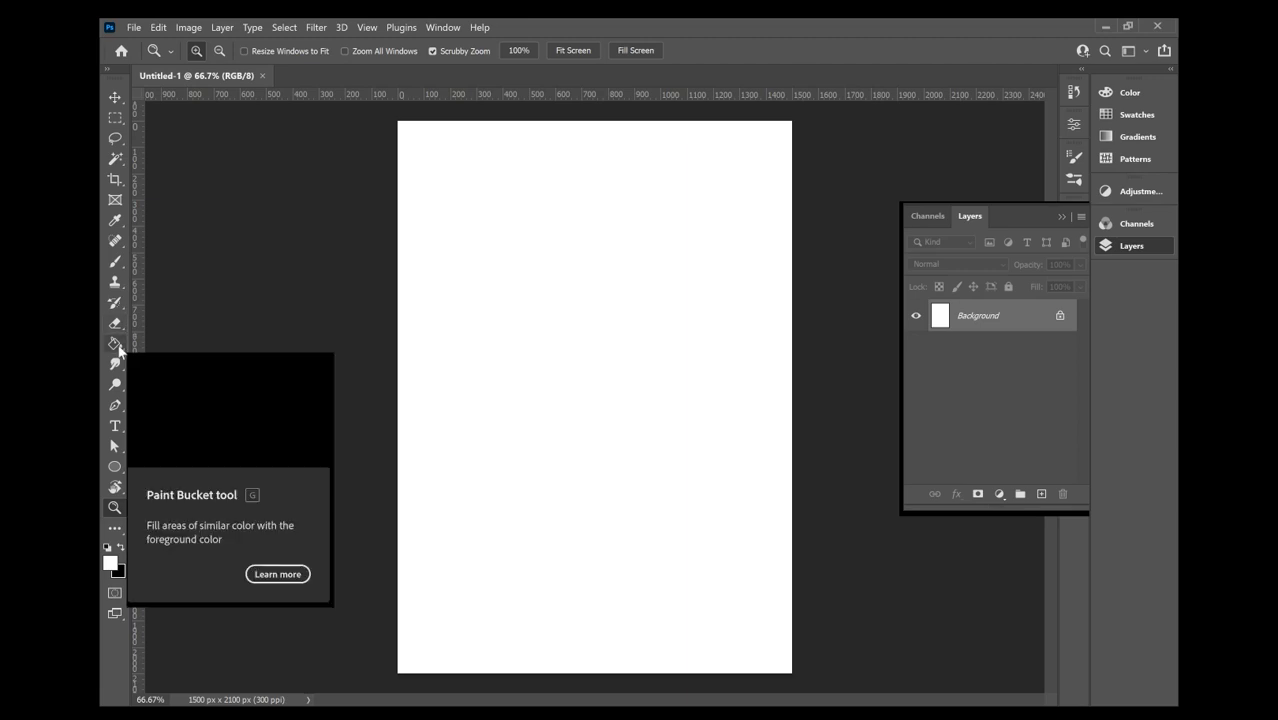
Step: Activate the Gradient tool and add a new empty layer above the Background
drag(119, 348, 168, 340)
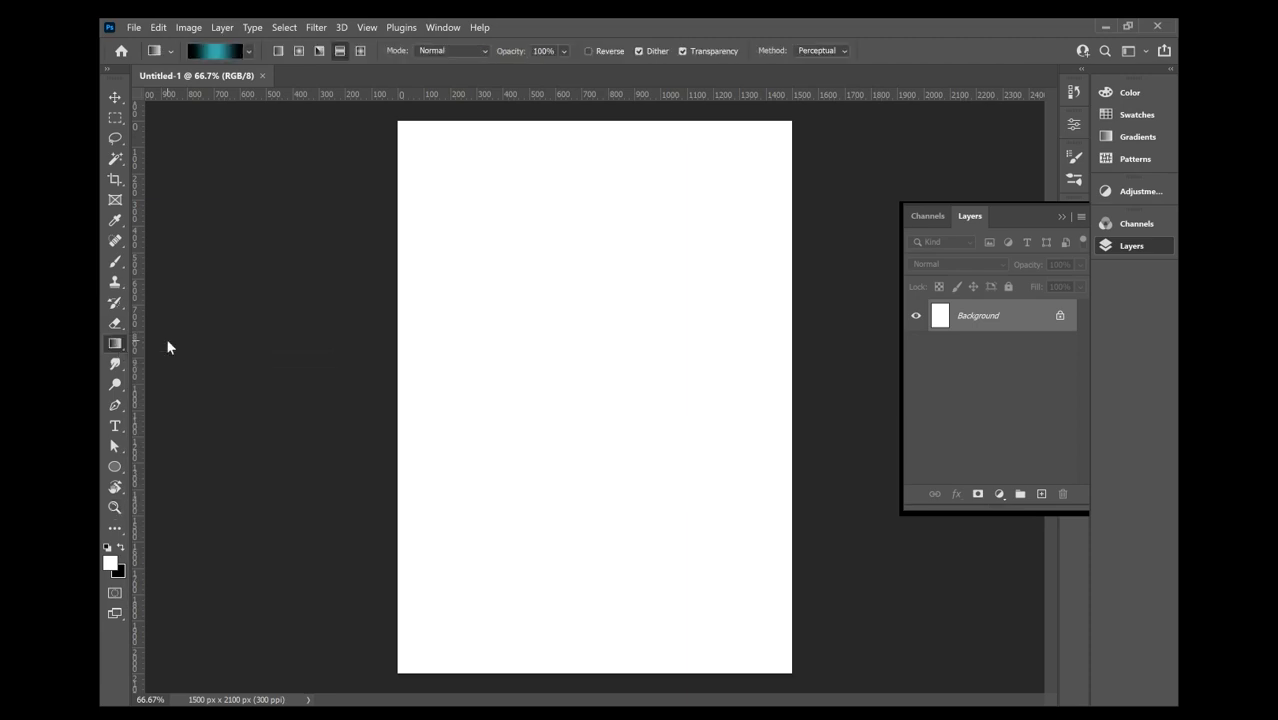
click(1042, 495)
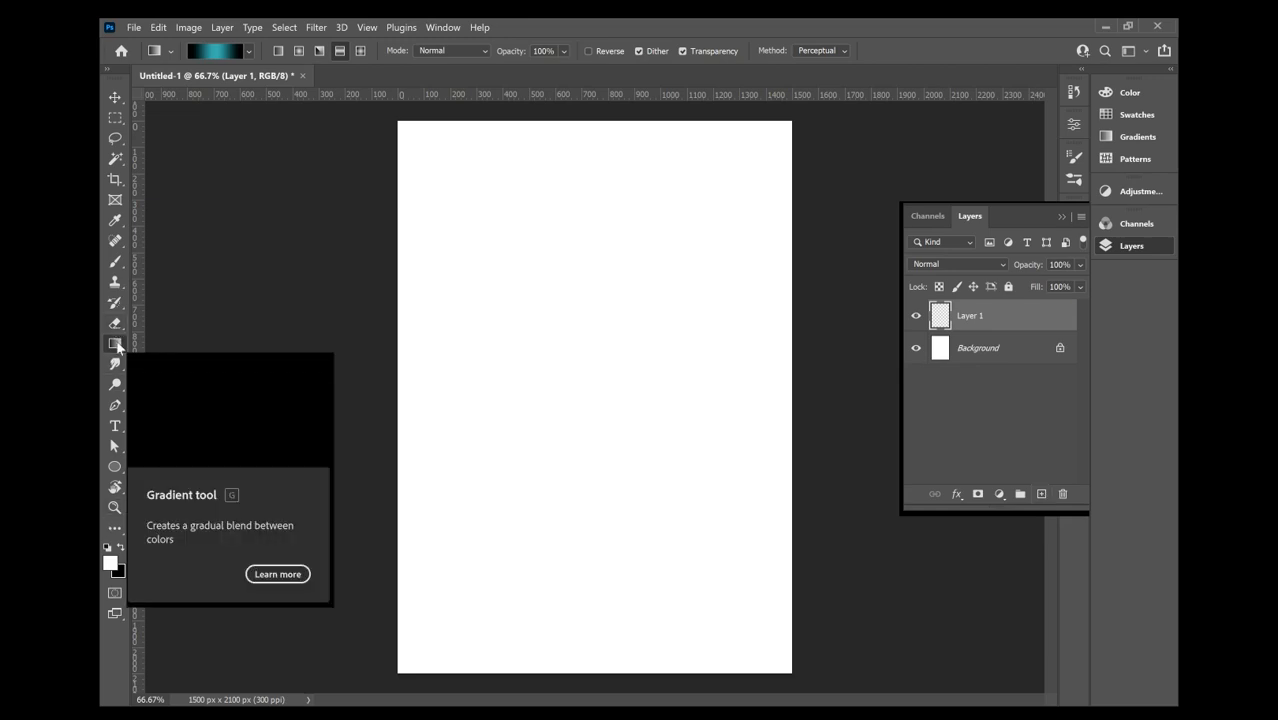
Step: Fill the new layer with the Blue_04 preset gradient, running diagonally from the canvas's upper-right corner to its lower-left corner
click(250, 52)
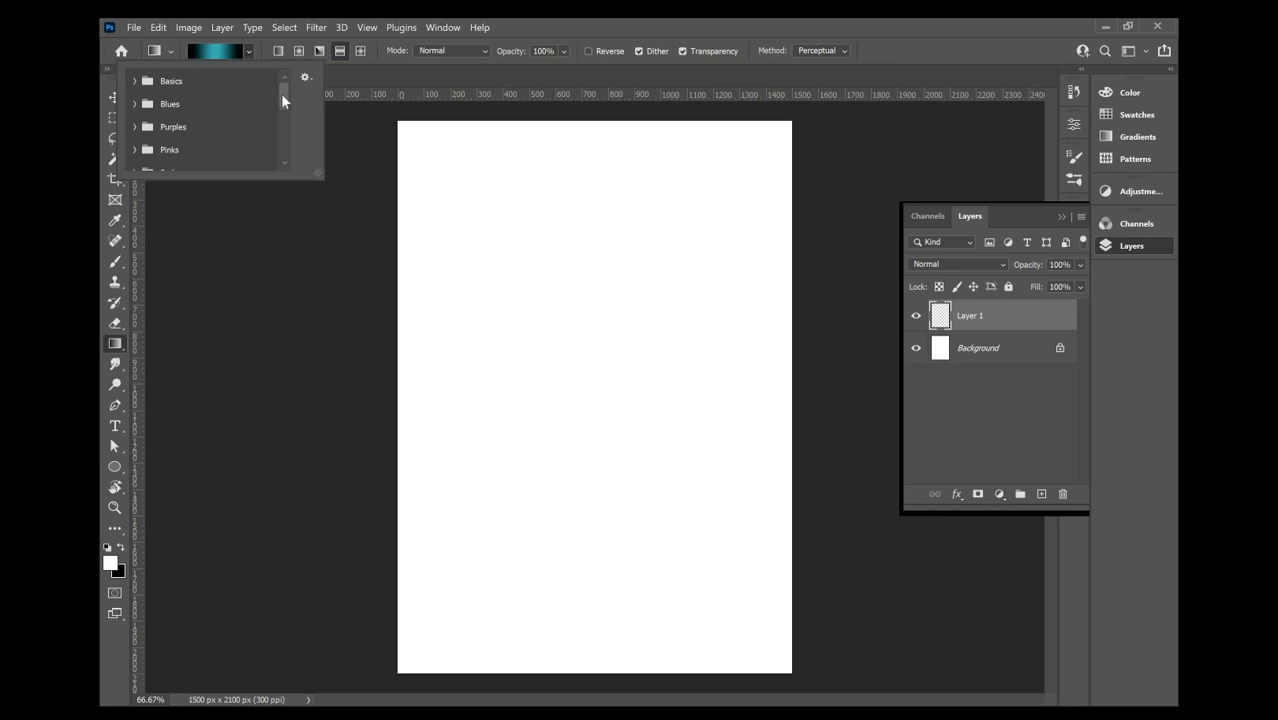
mouse_move(281, 93)
mouse_down()
mouse_move(270, 140)
mouse_move(268, 96)
mouse_up()
click(172, 51)
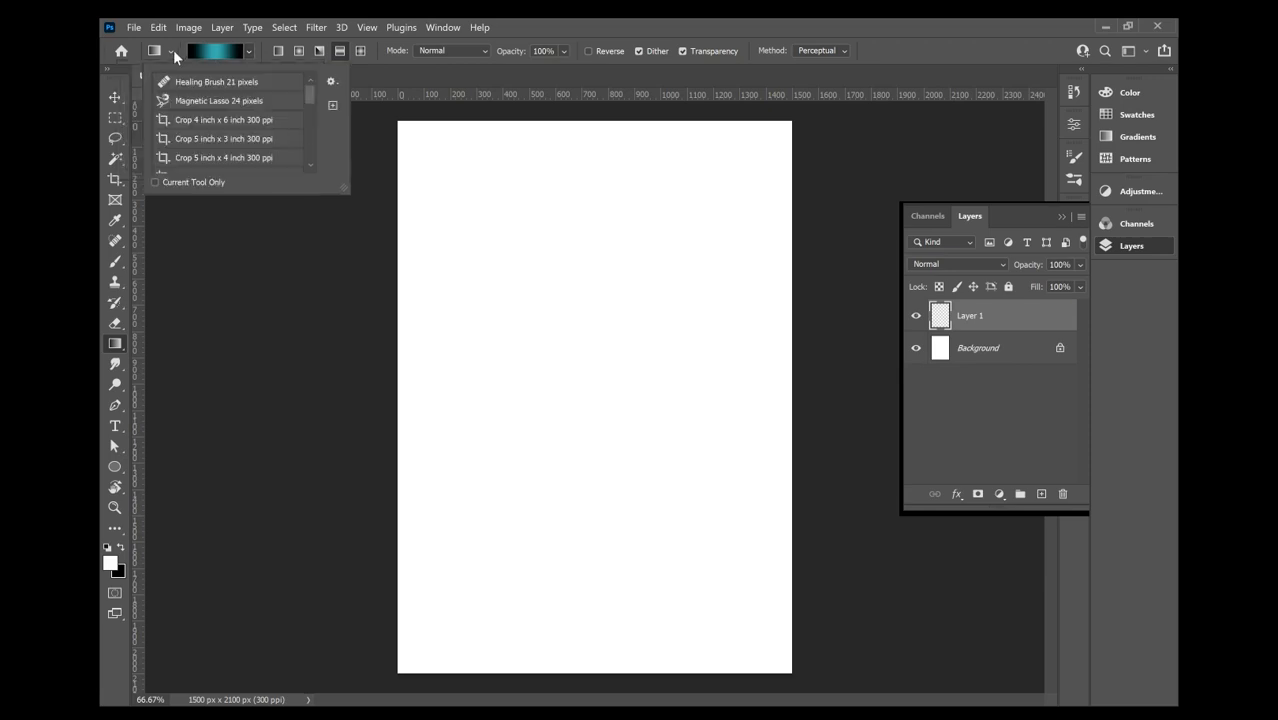
click(173, 49)
click(212, 50)
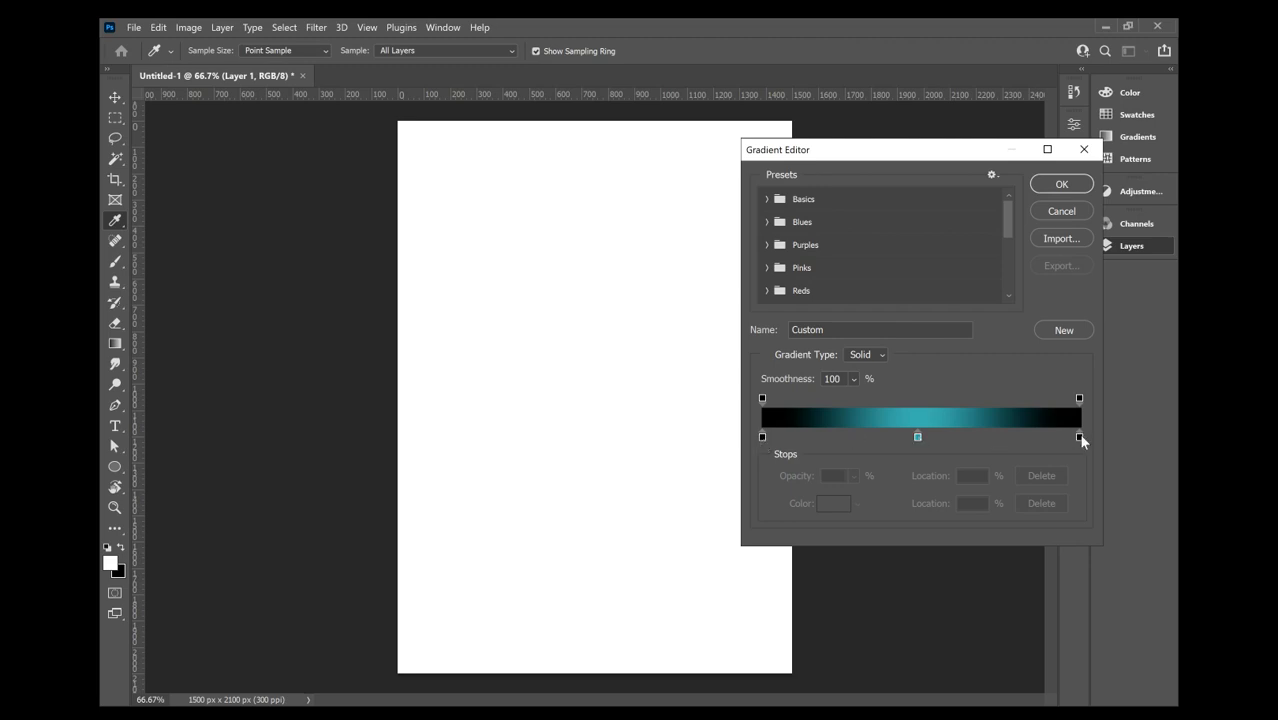
click(767, 222)
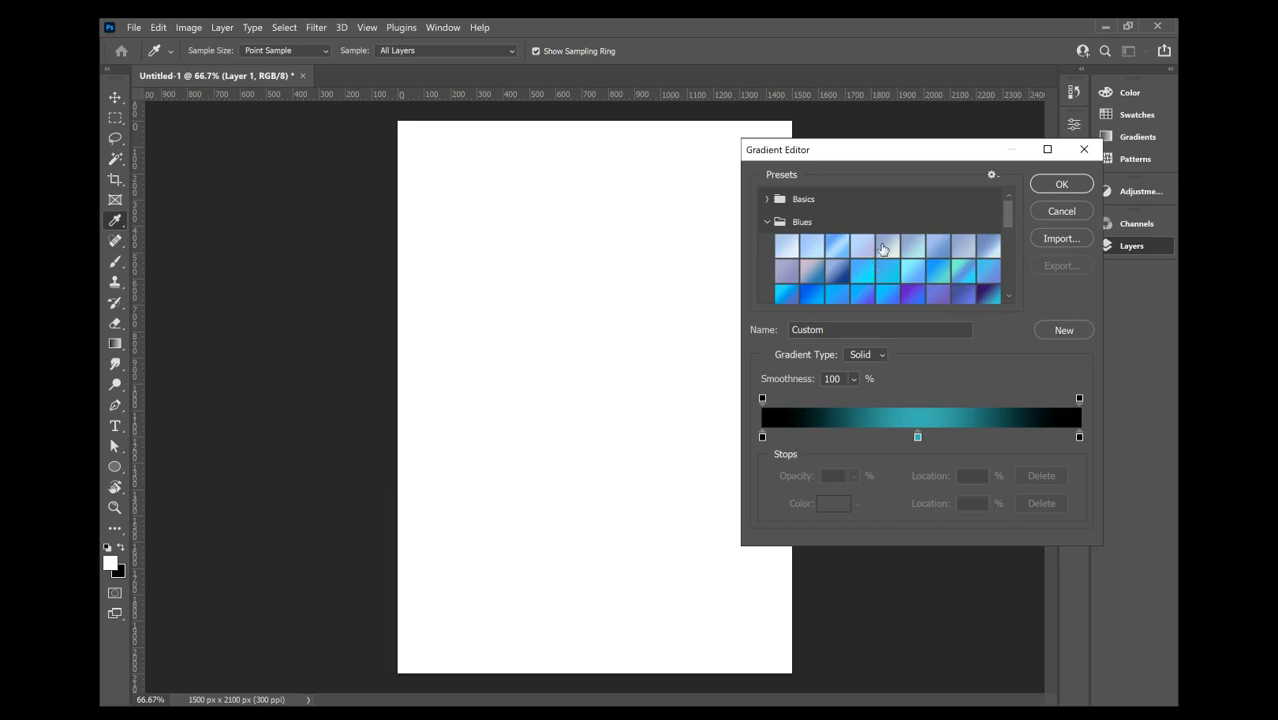
drag(1006, 217, 1011, 227)
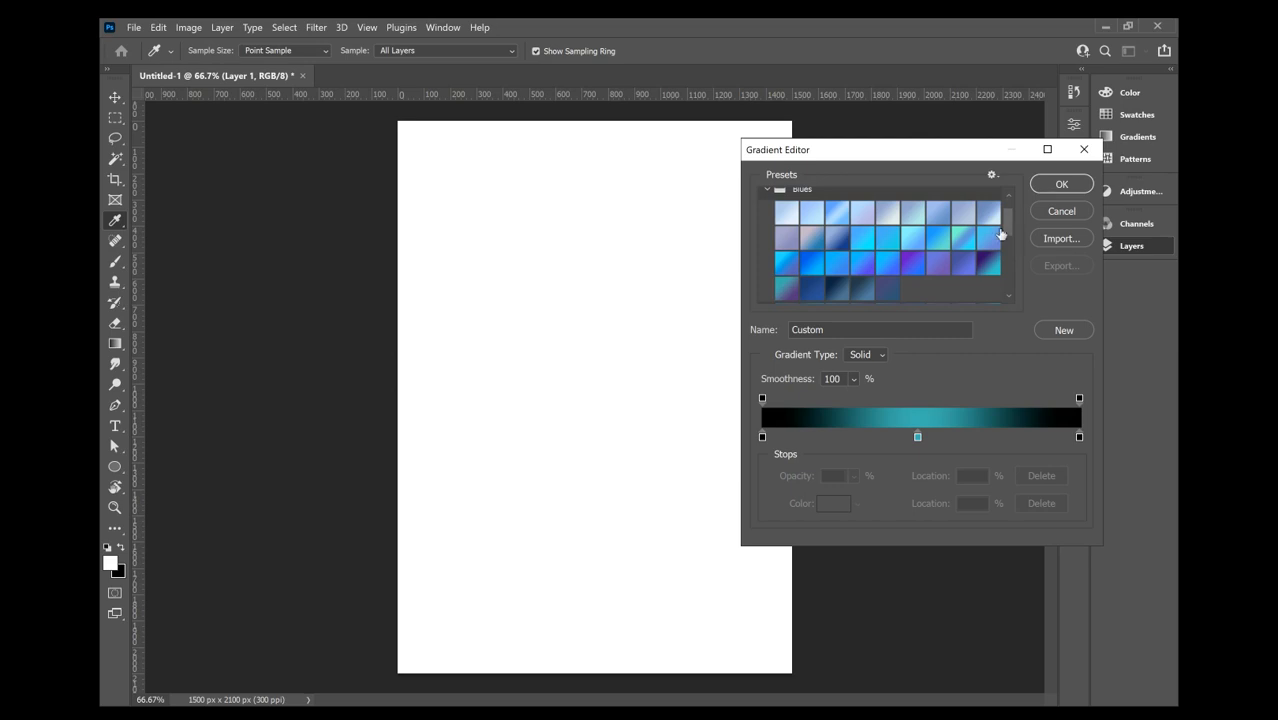
click(860, 213)
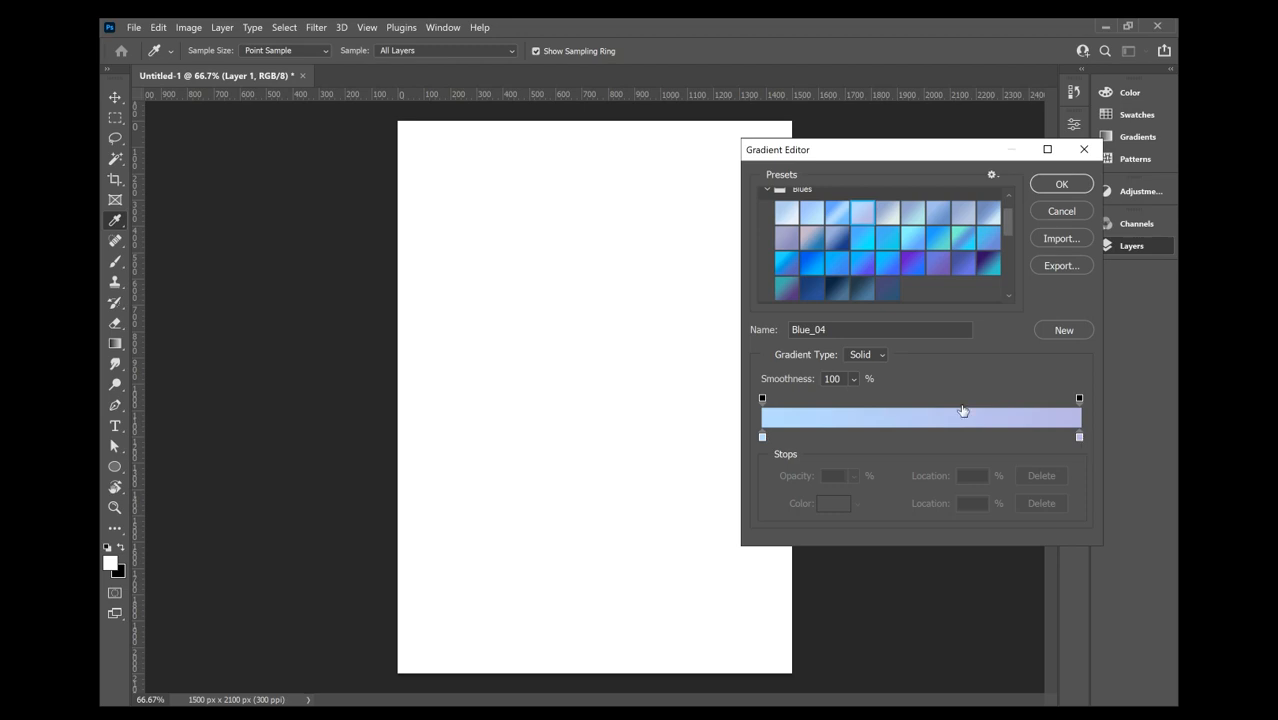
click(1058, 186)
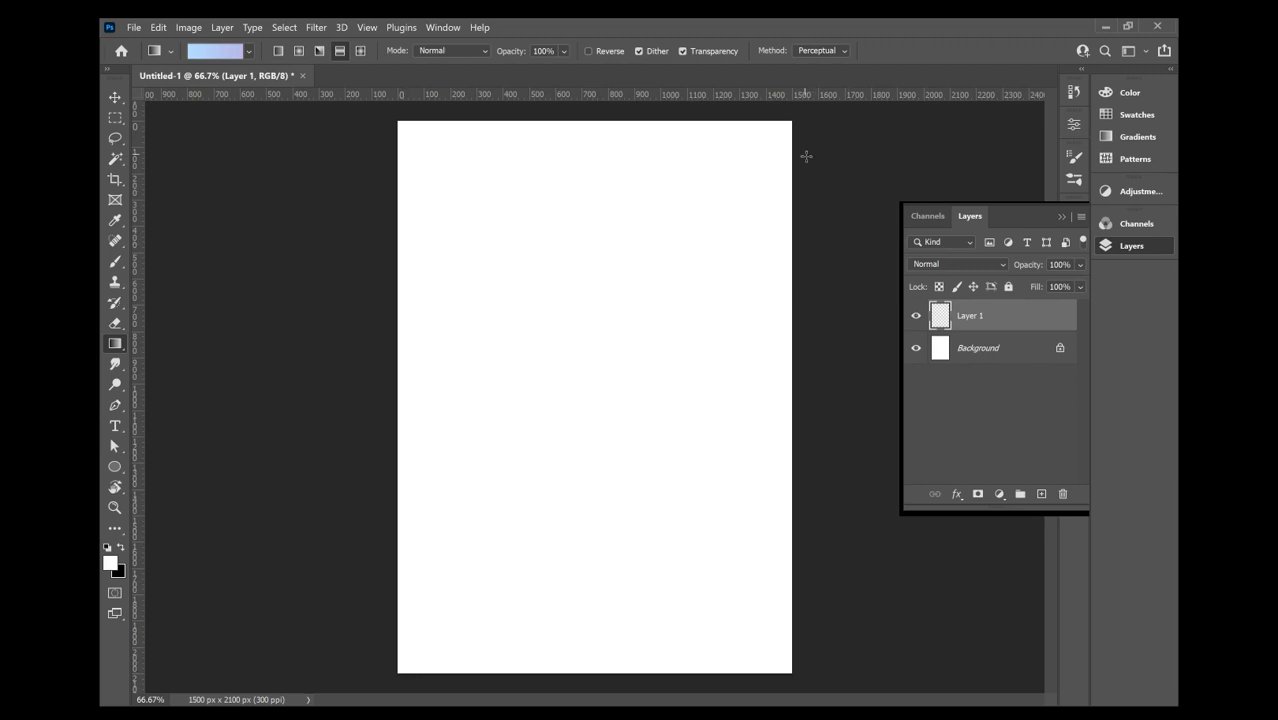
drag(795, 119, 397, 679)
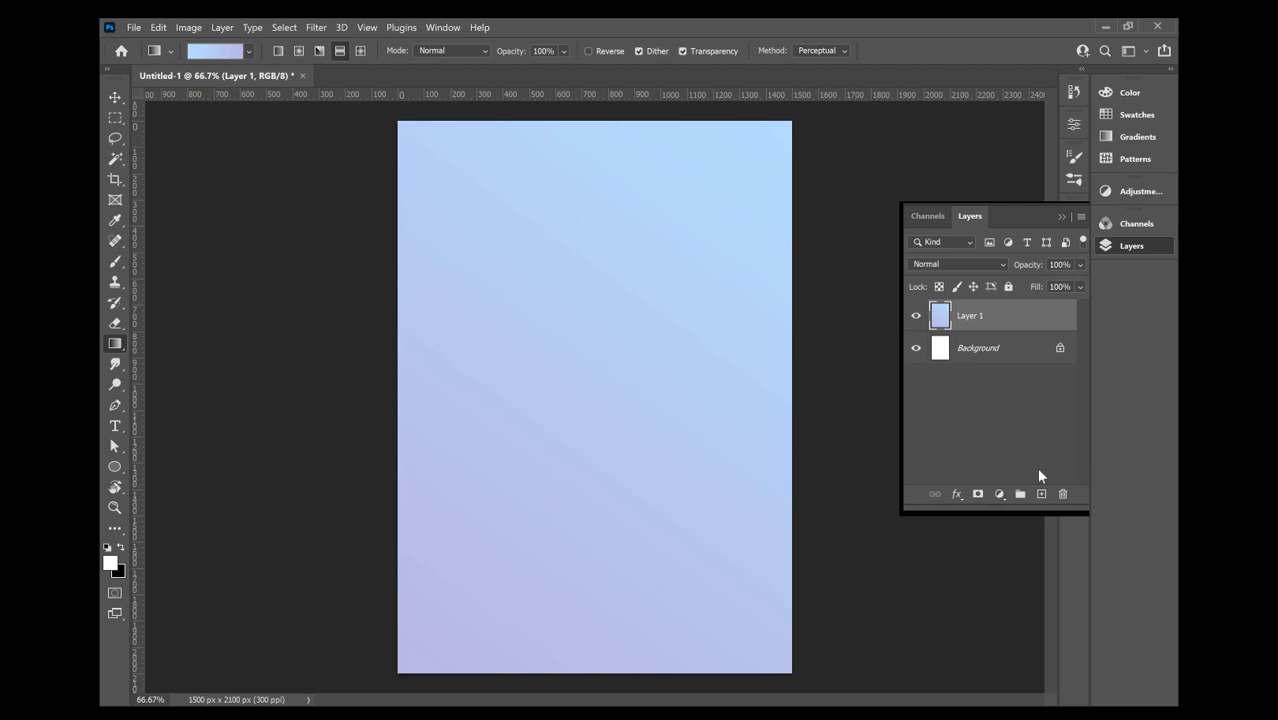
Step: Add another empty layer and set up a white hard round brush at 45 px for painting on it
click(1042, 495)
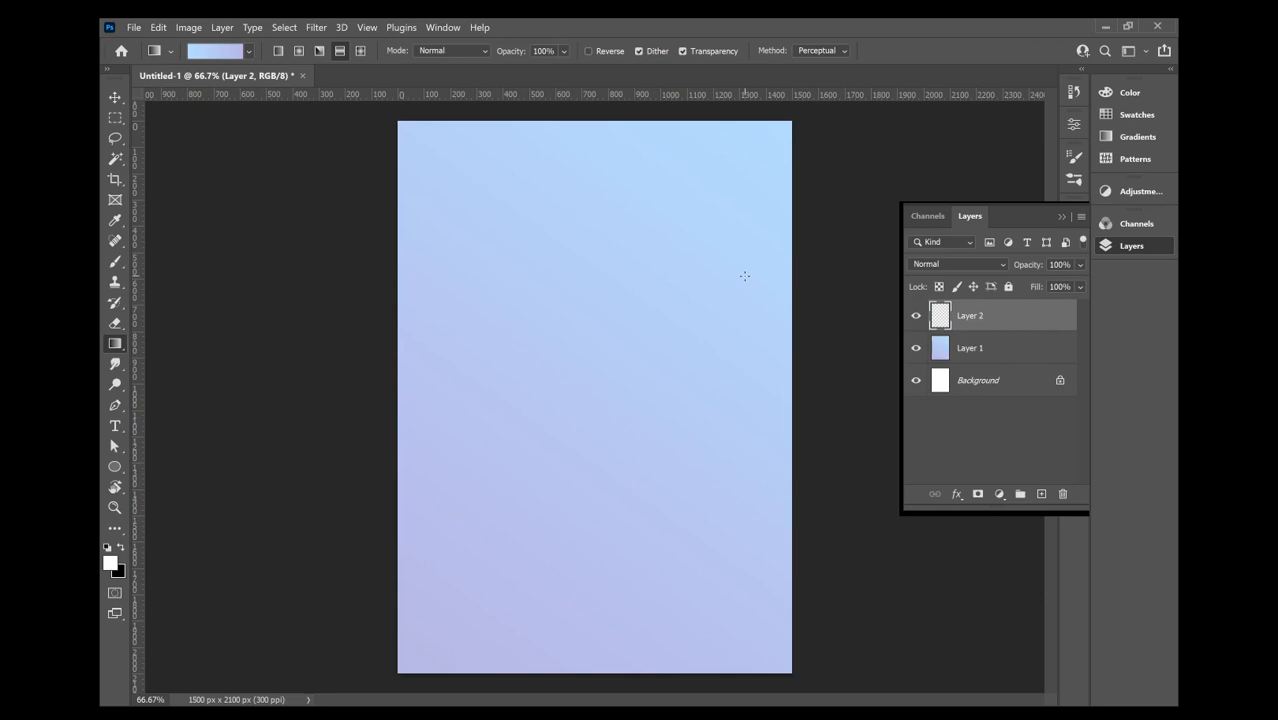
click(117, 262)
click(196, 50)
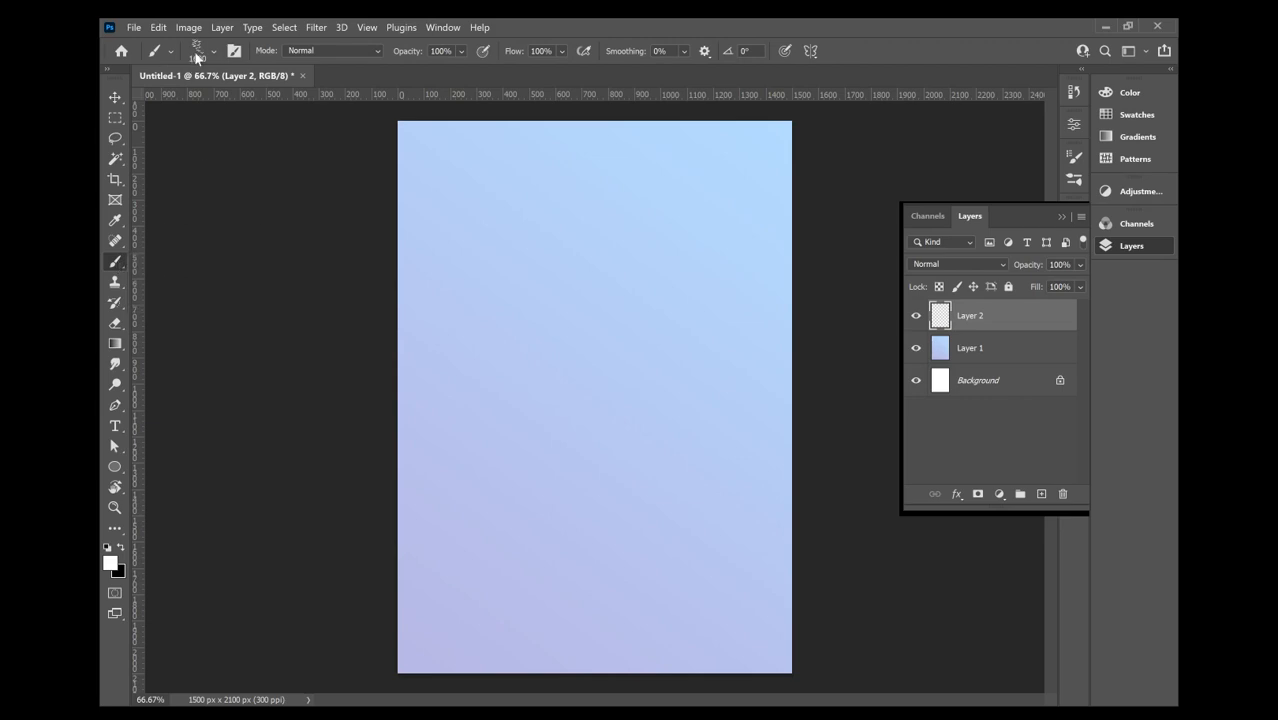
click(196, 50)
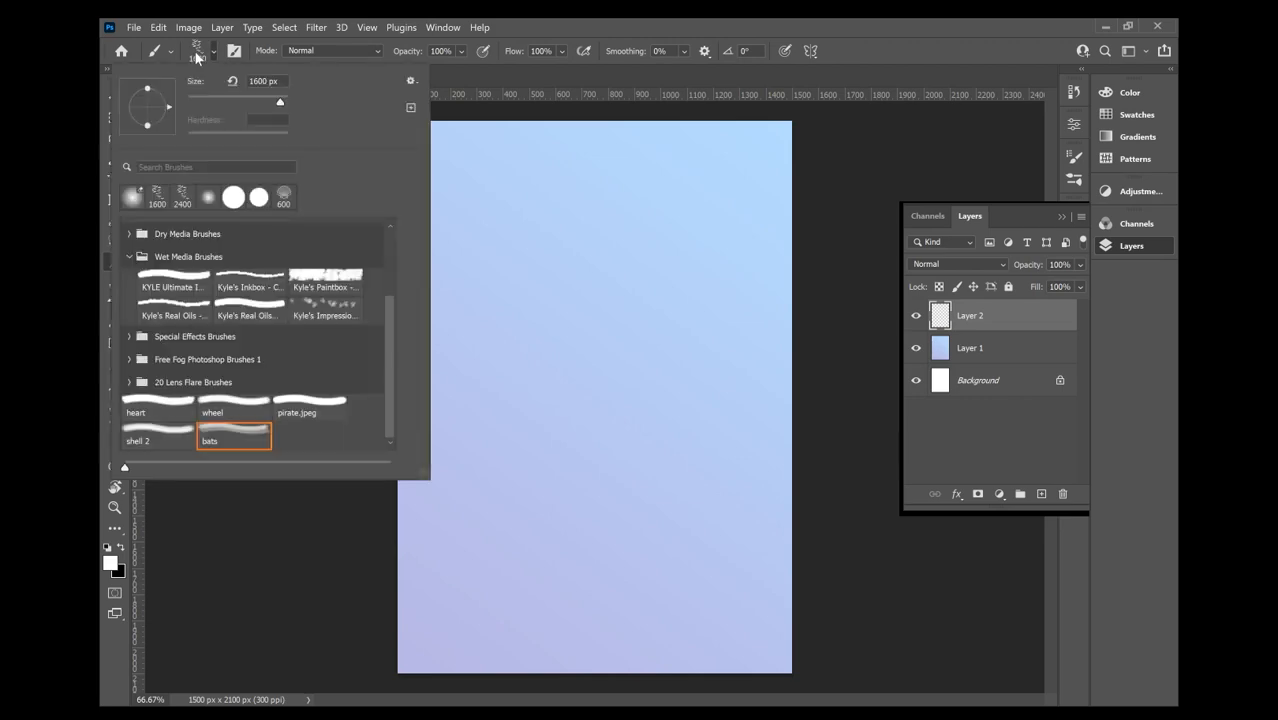
click(234, 206)
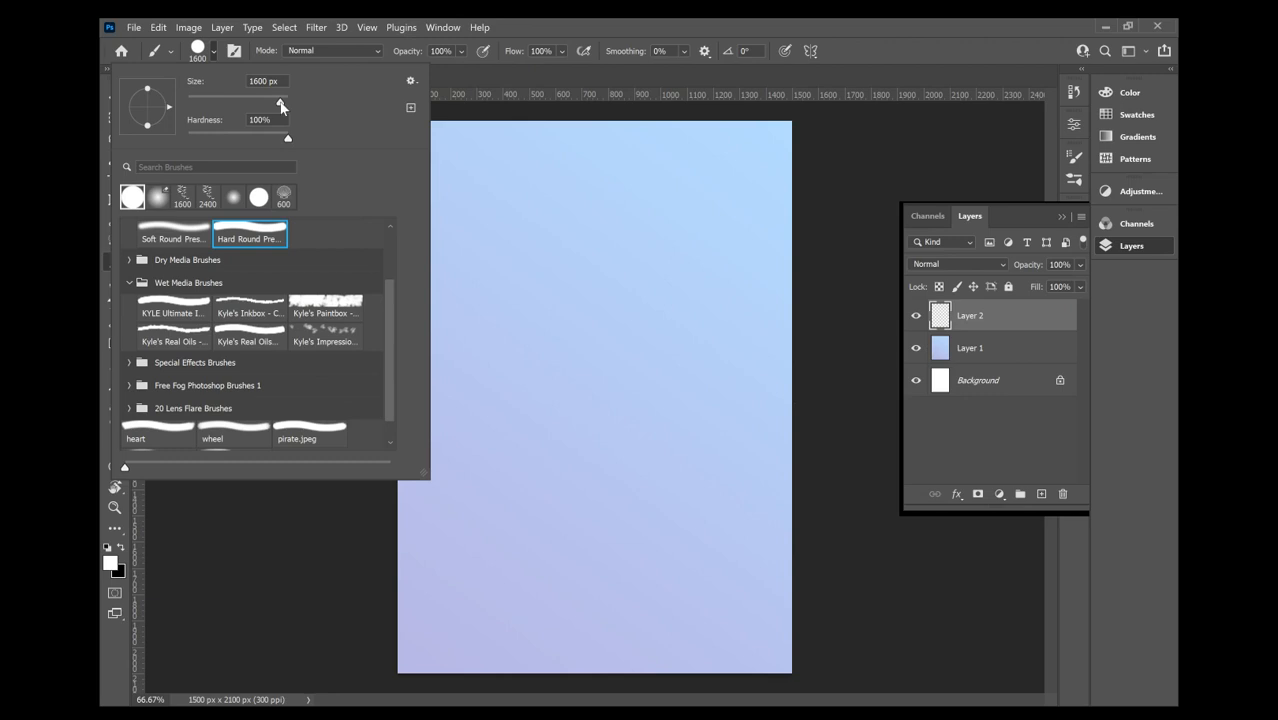
drag(250, 101, 249, 101)
drag(238, 105, 210, 103)
click(861, 43)
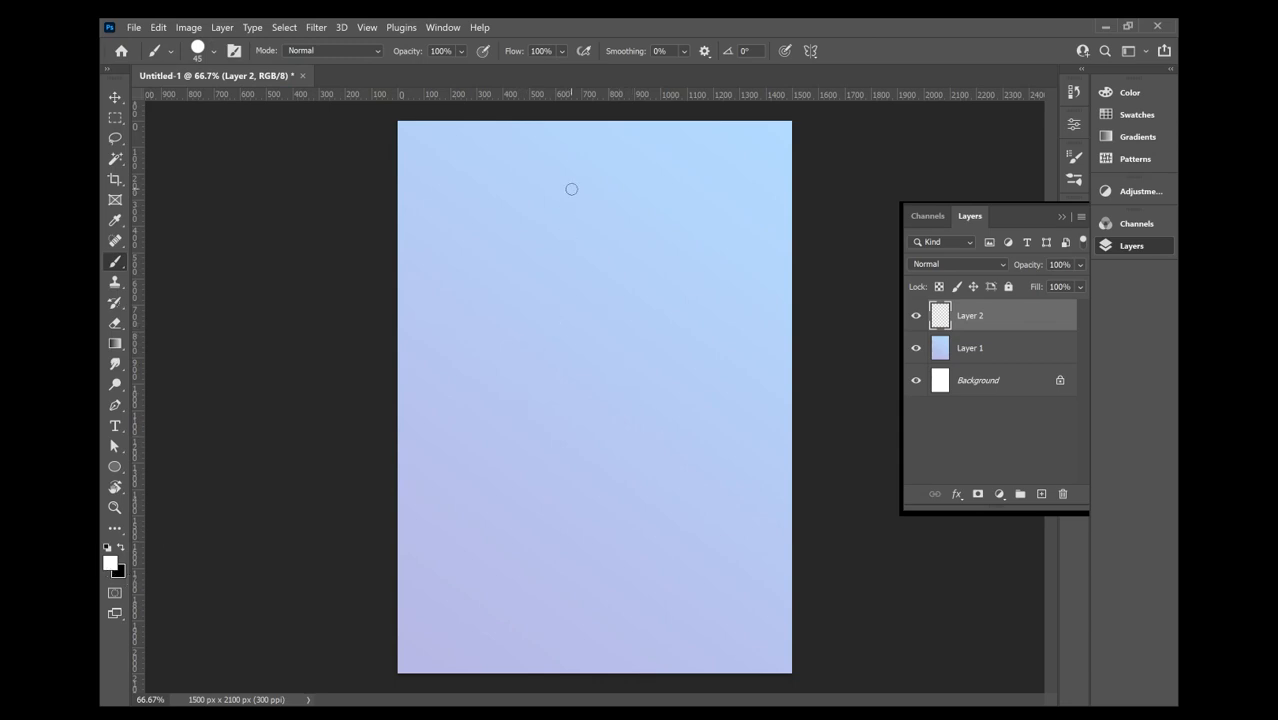
drag(571, 188, 567, 308)
mouse_move(609, 248)
mouse_down()
mouse_move(517, 241)
mouse_move(589, 214)
mouse_move(535, 219)
mouse_move(540, 272)
mouse_move(603, 283)
mouse_up()
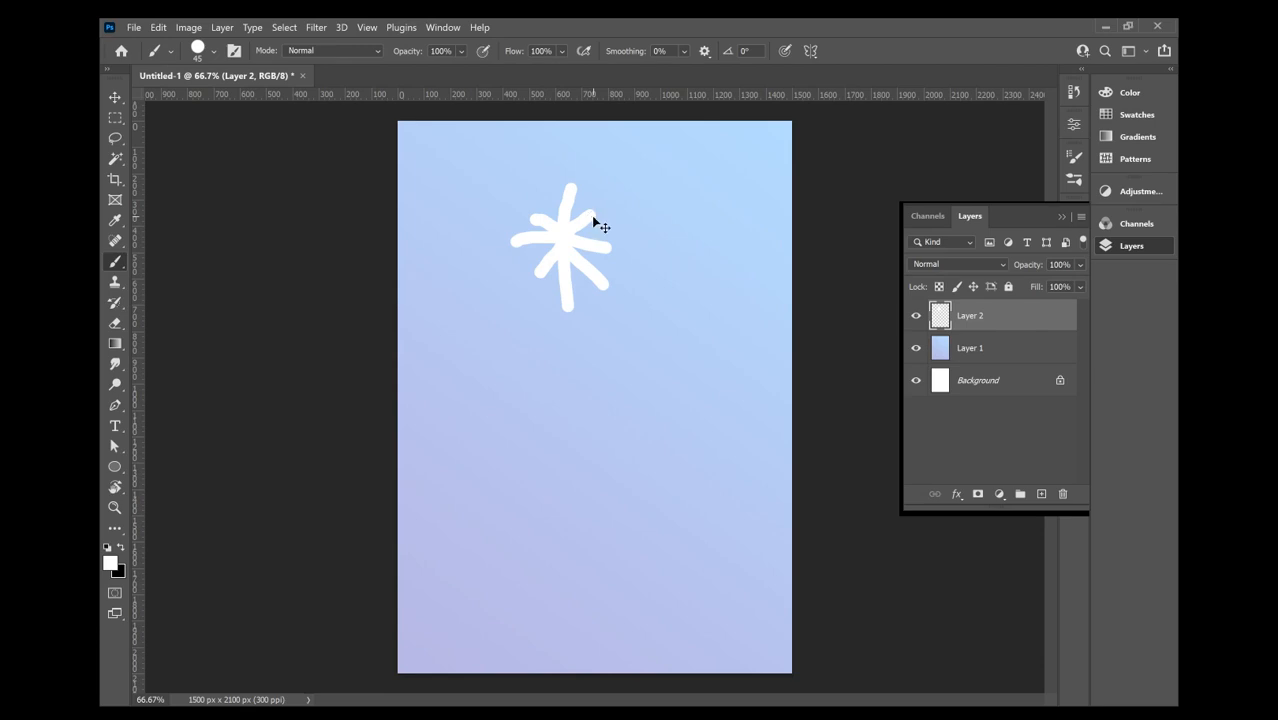
key(ctrl+z)
key(ctrl+z)
key(ctrl+z)
key(ctrl+z)
key(ctrl+z)
key(ctrl+z)
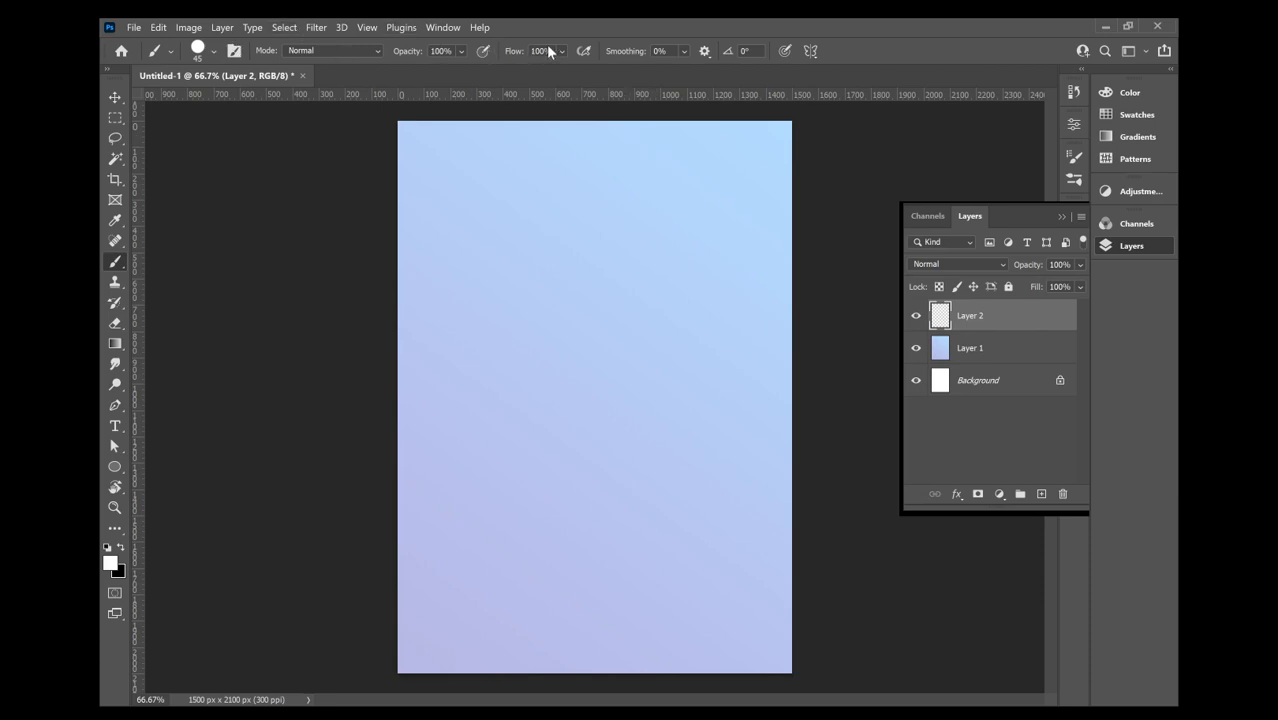
Step: Turn on radial paint symmetry with 5 segments, centred on the canvas, for the Brush tool
click(811, 51)
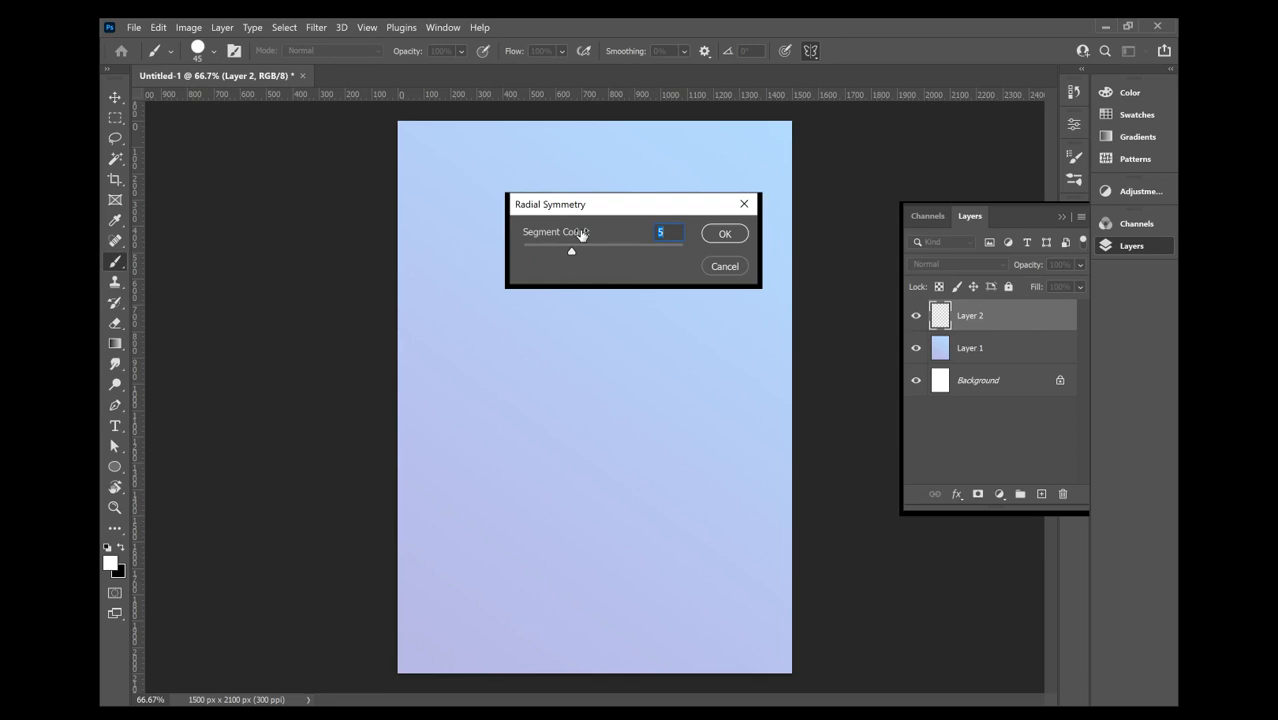
click(725, 234)
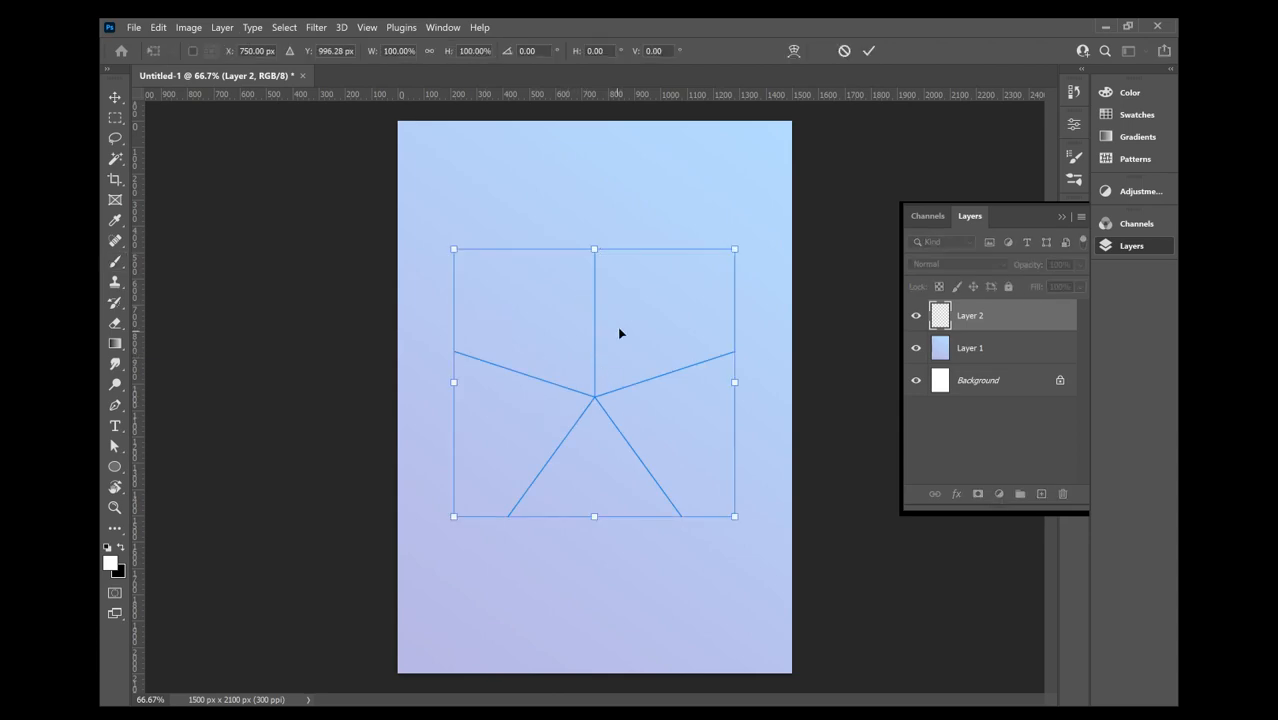
click(115, 262)
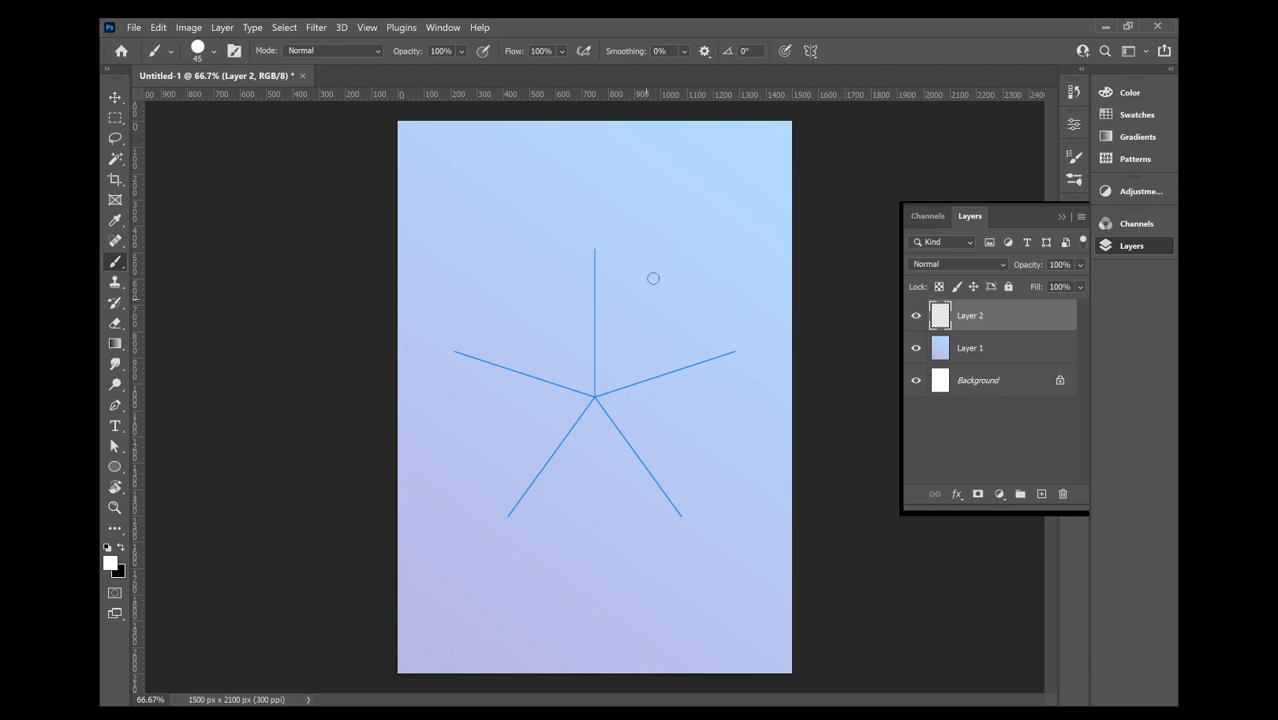
Step: Paint a white five-armed snowflake around the symmetry centre, with short barbs on each arm and an inner and outer connecting ring
click(595, 397)
drag(595, 397, 702, 271)
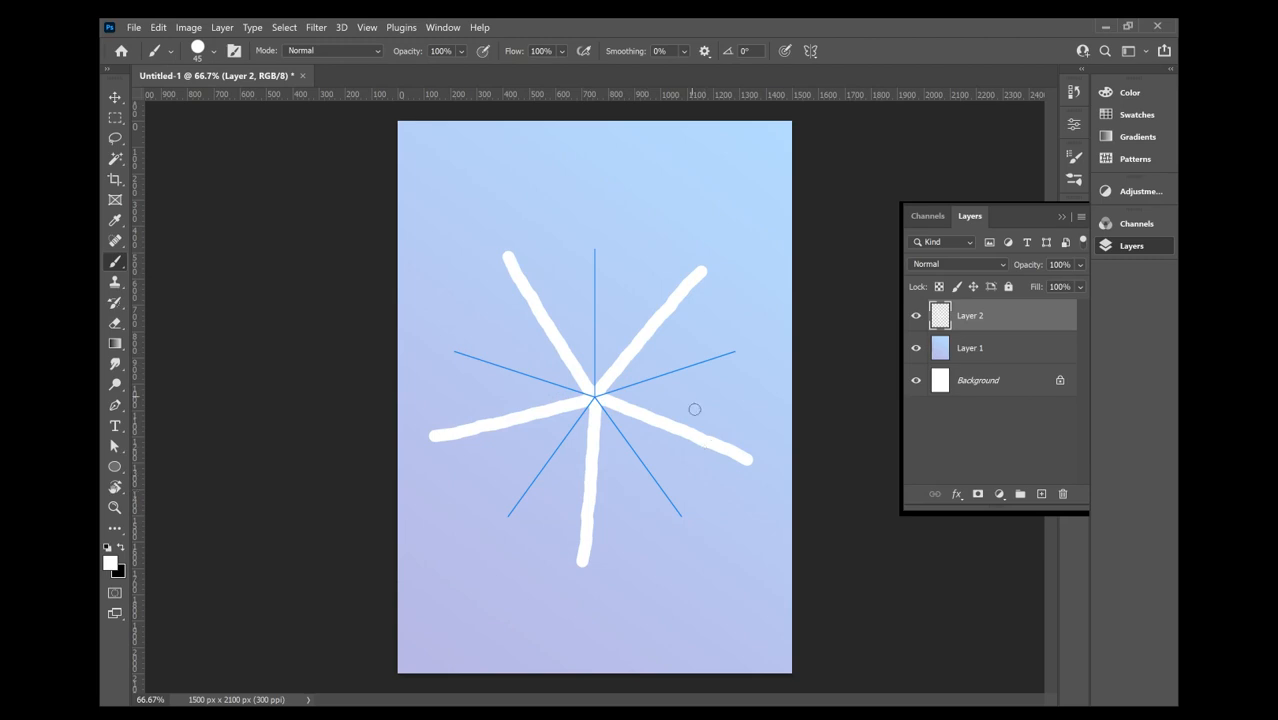
mouse_move(702, 268)
mouse_down()
mouse_move(671, 265)
mouse_move(709, 299)
mouse_move(665, 308)
mouse_move(646, 290)
mouse_move(660, 316)
mouse_move(687, 323)
mouse_move(640, 330)
mouse_move(633, 313)
mouse_move(668, 347)
mouse_up()
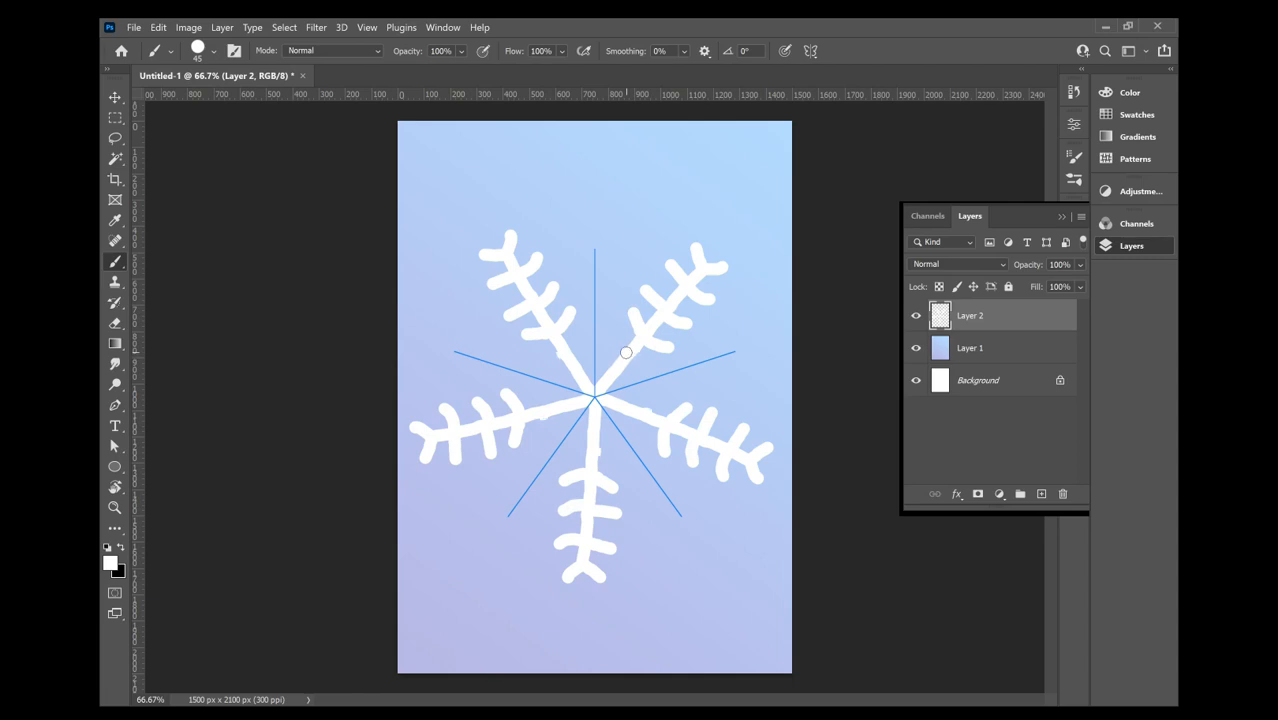
mouse_move(599, 324)
mouse_down()
mouse_move(584, 351)
mouse_move(564, 352)
mouse_move(593, 323)
mouse_up()
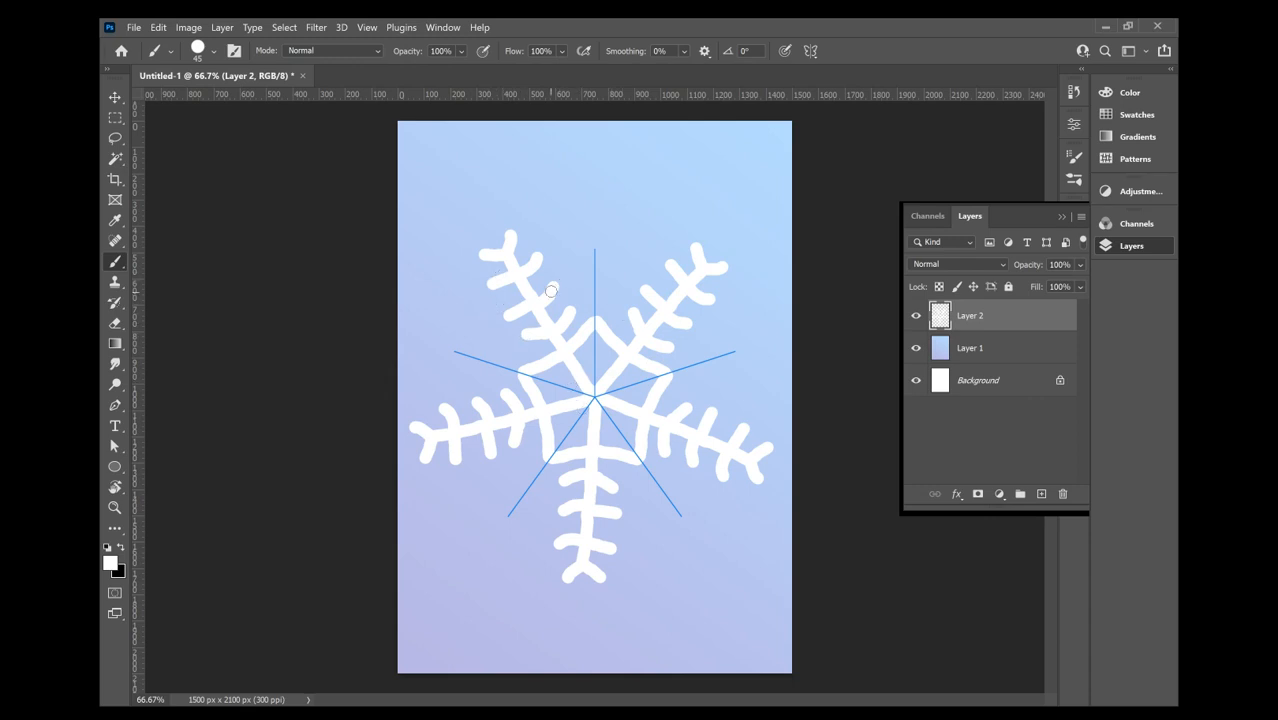
drag(548, 293, 595, 267)
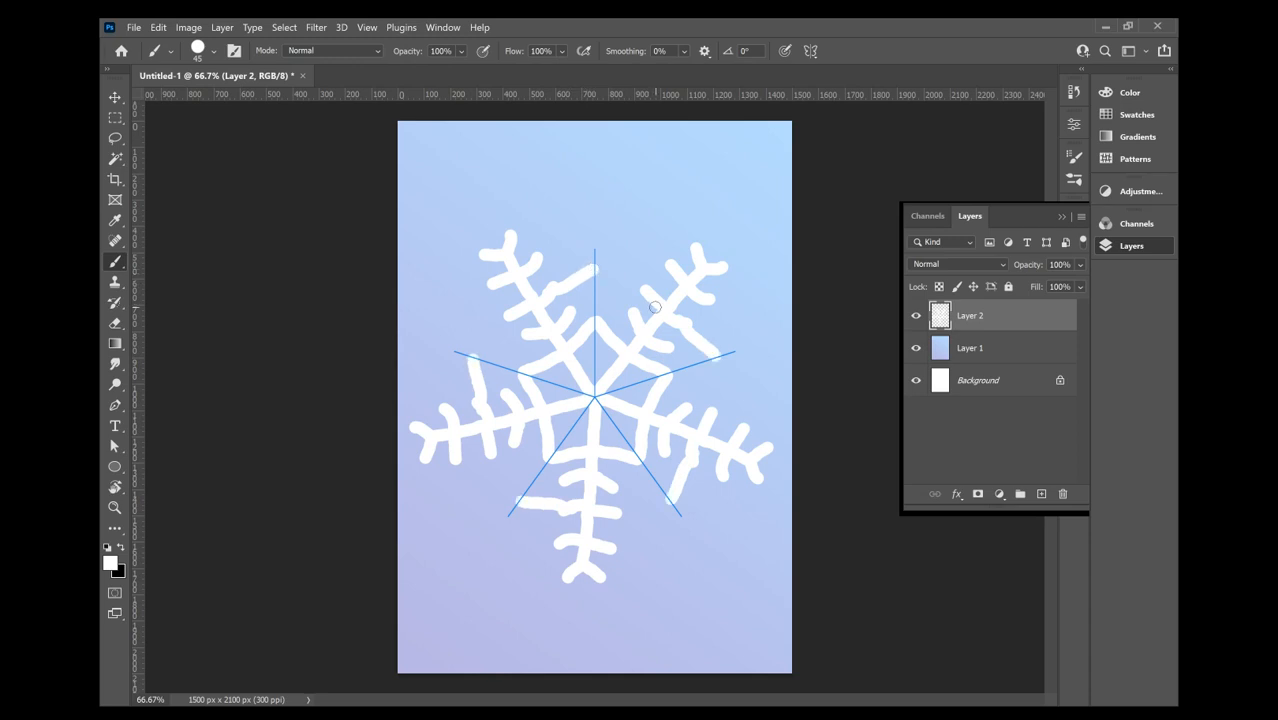
drag(653, 306, 602, 272)
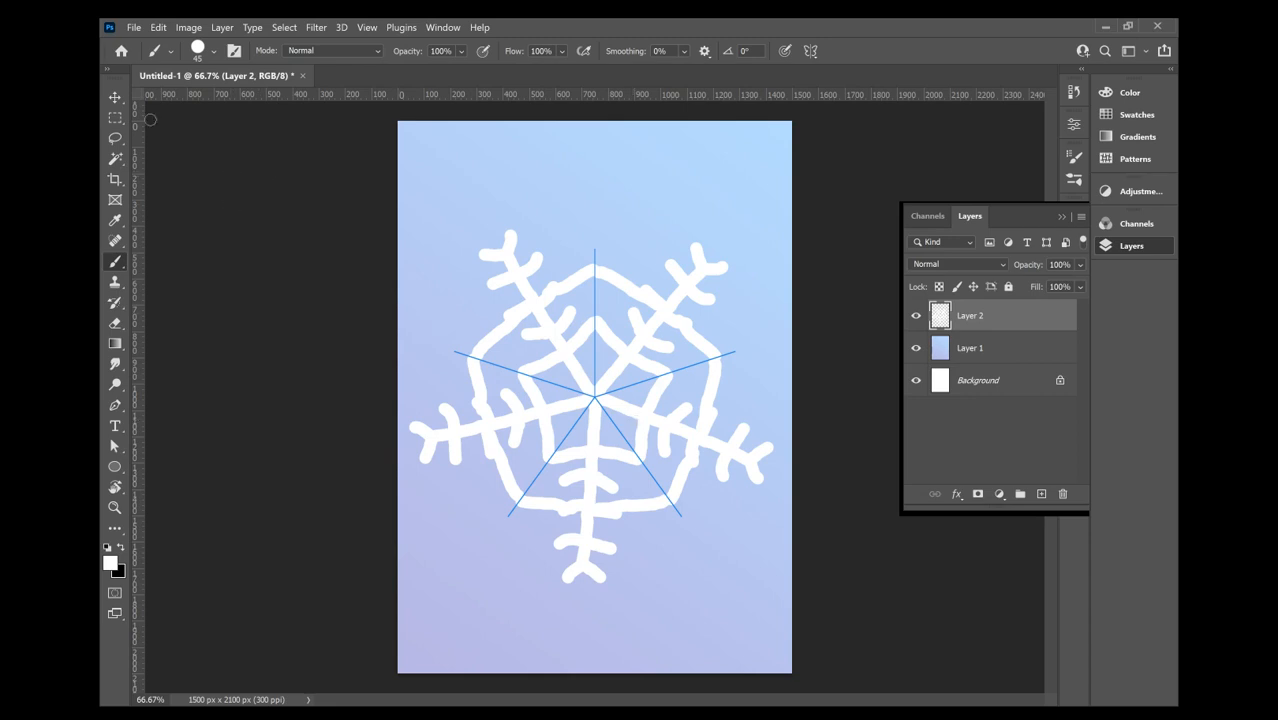
Step: Scale the snowflake to about 47% width and 42% height, place it in the canvas's upper-left corner and rotate it slightly clockwise
click(114, 97)
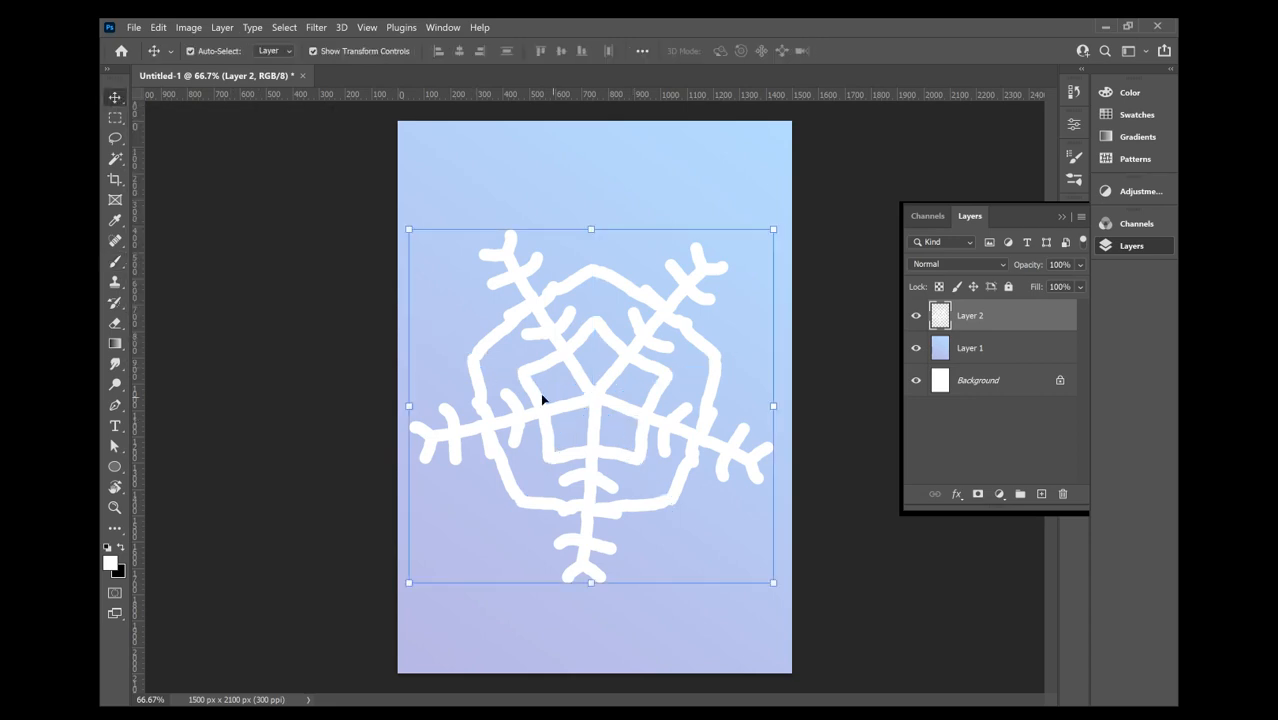
drag(591, 408, 593, 367)
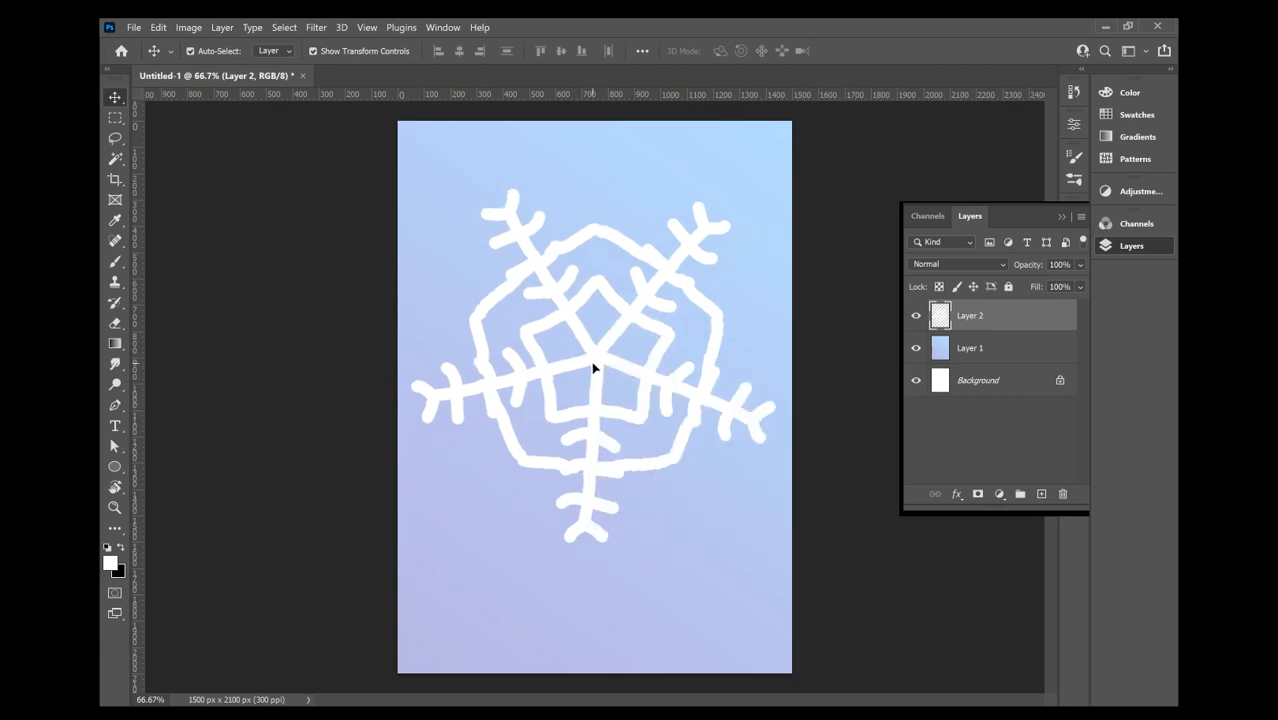
drag(779, 185, 585, 392)
drag(522, 462, 494, 206)
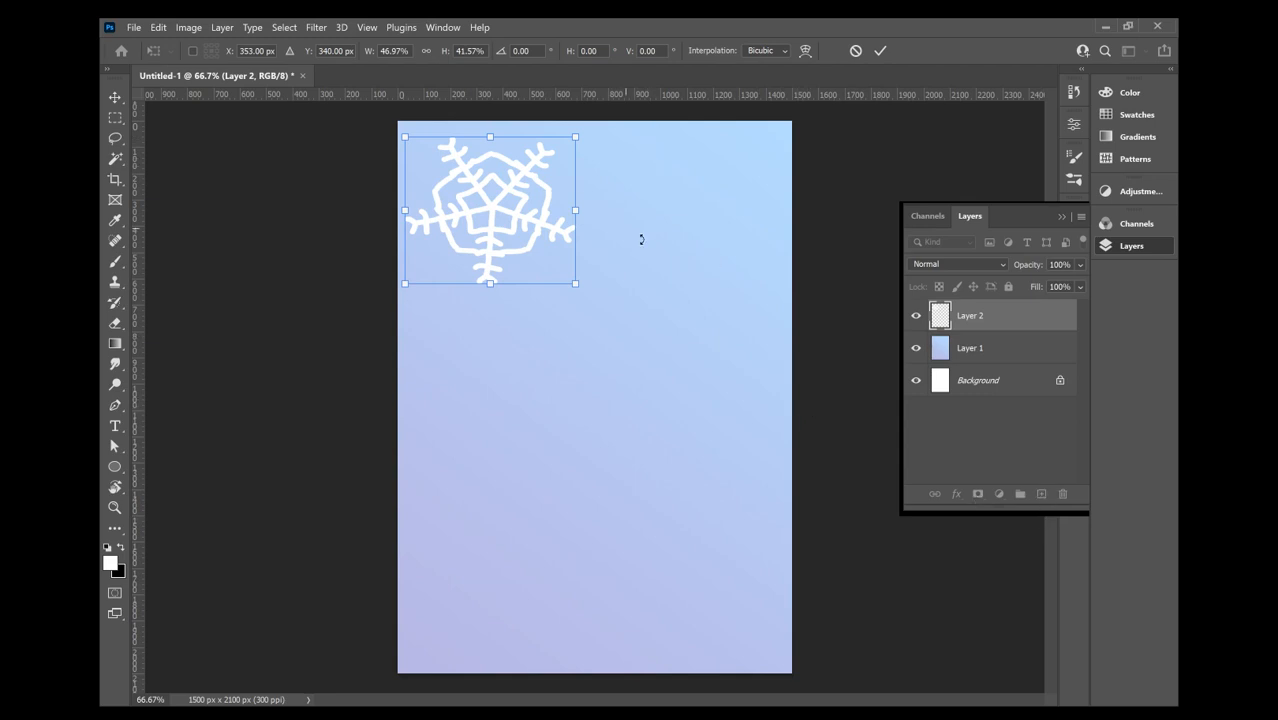
drag(580, 133, 604, 157)
key(Return)
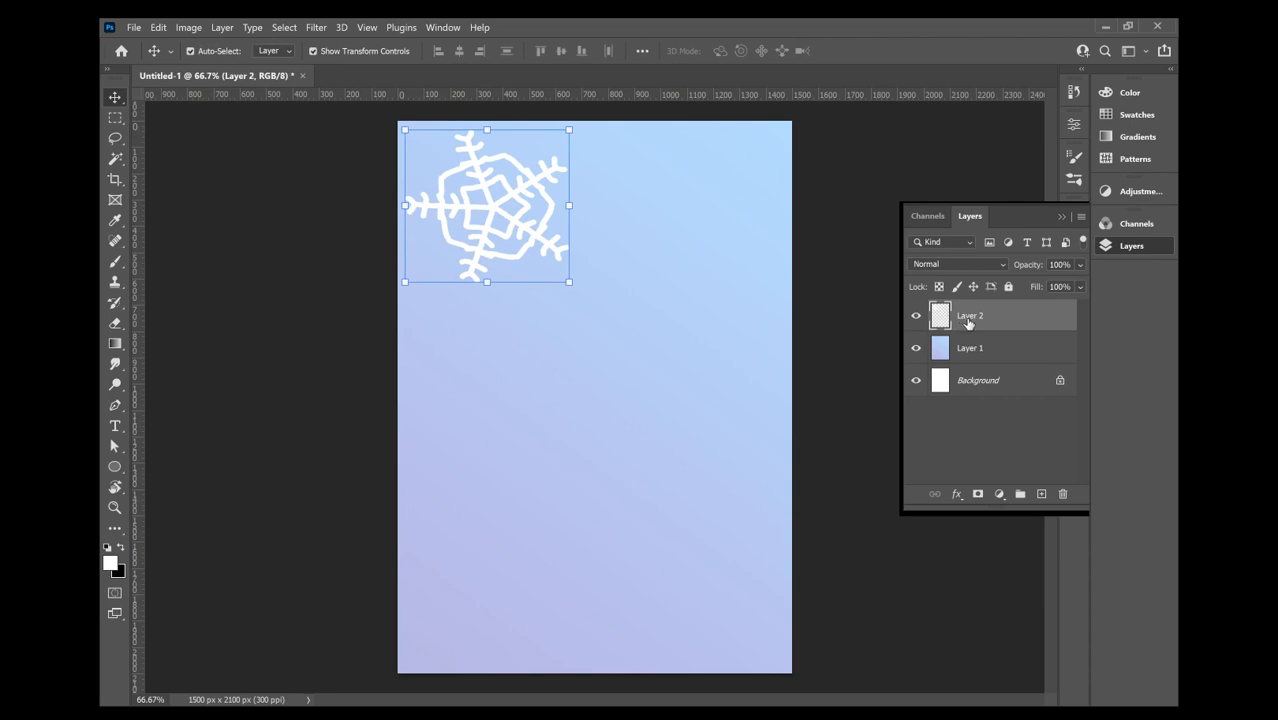
Step: Add a new layer for a second snowflake and switch the brush's paint symmetry to centred vertical and horizontal axes
click(1040, 495)
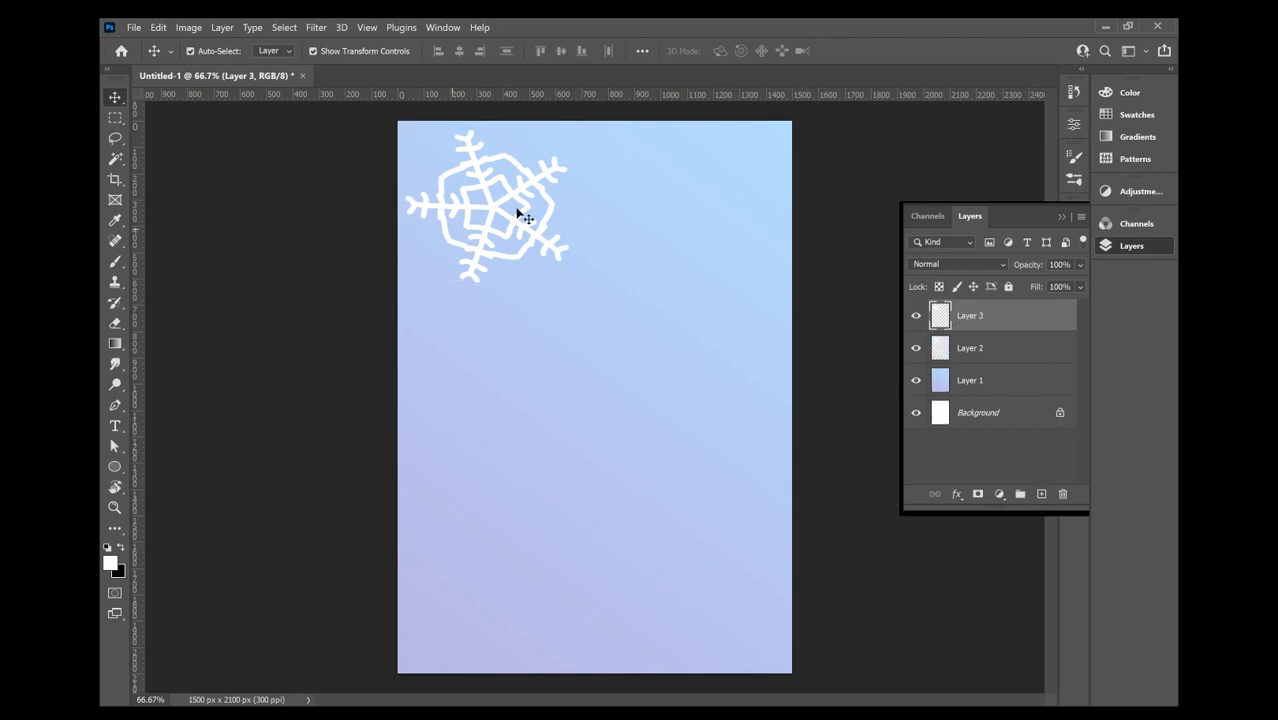
click(116, 262)
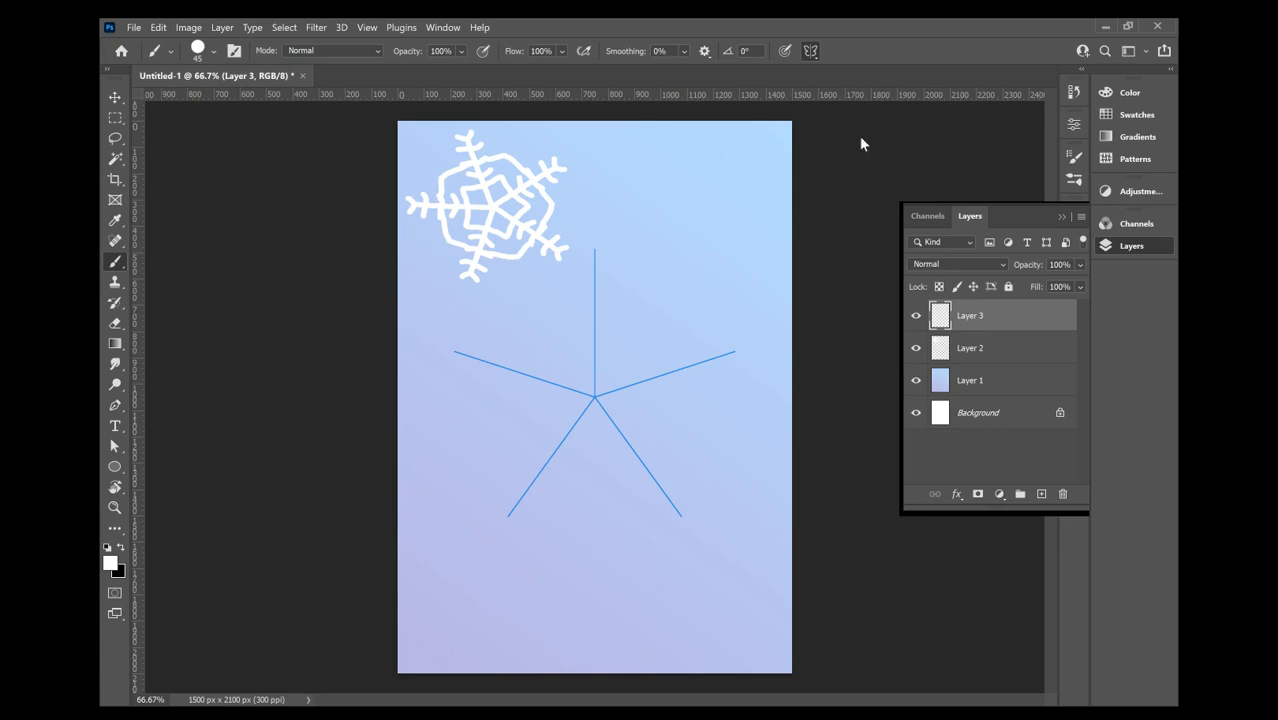
key(ctrl+t)
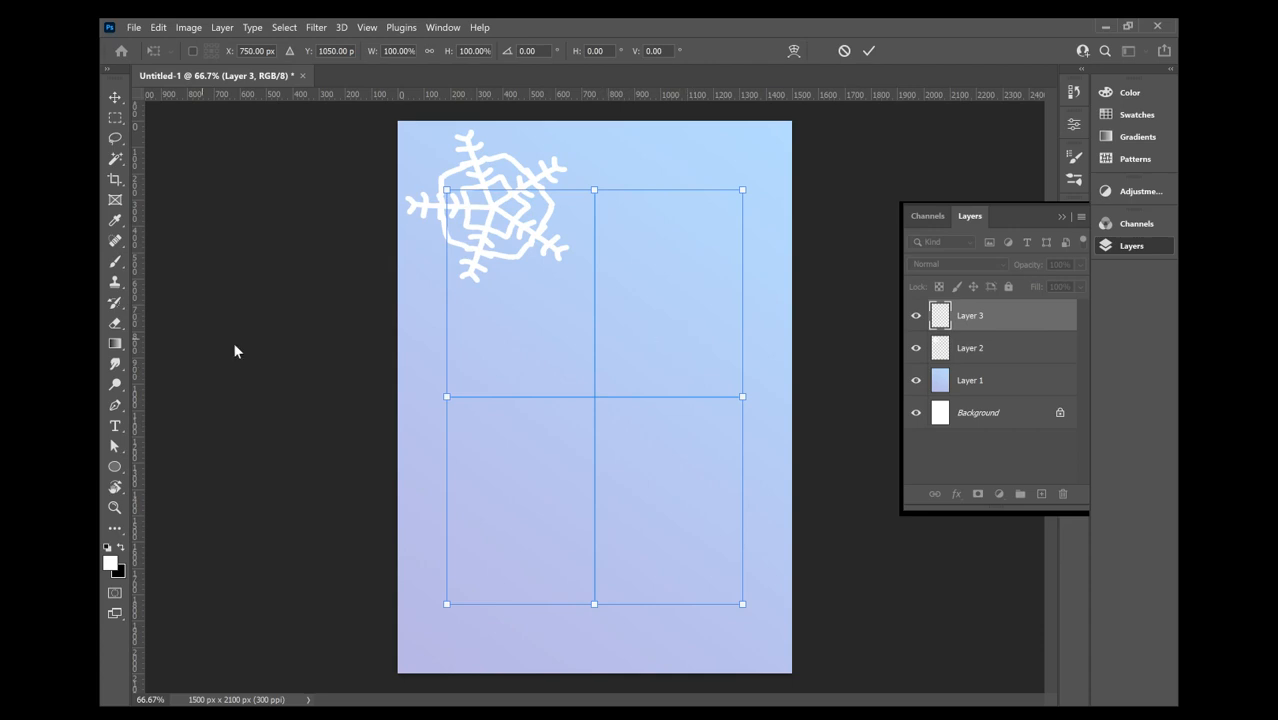
click(115, 261)
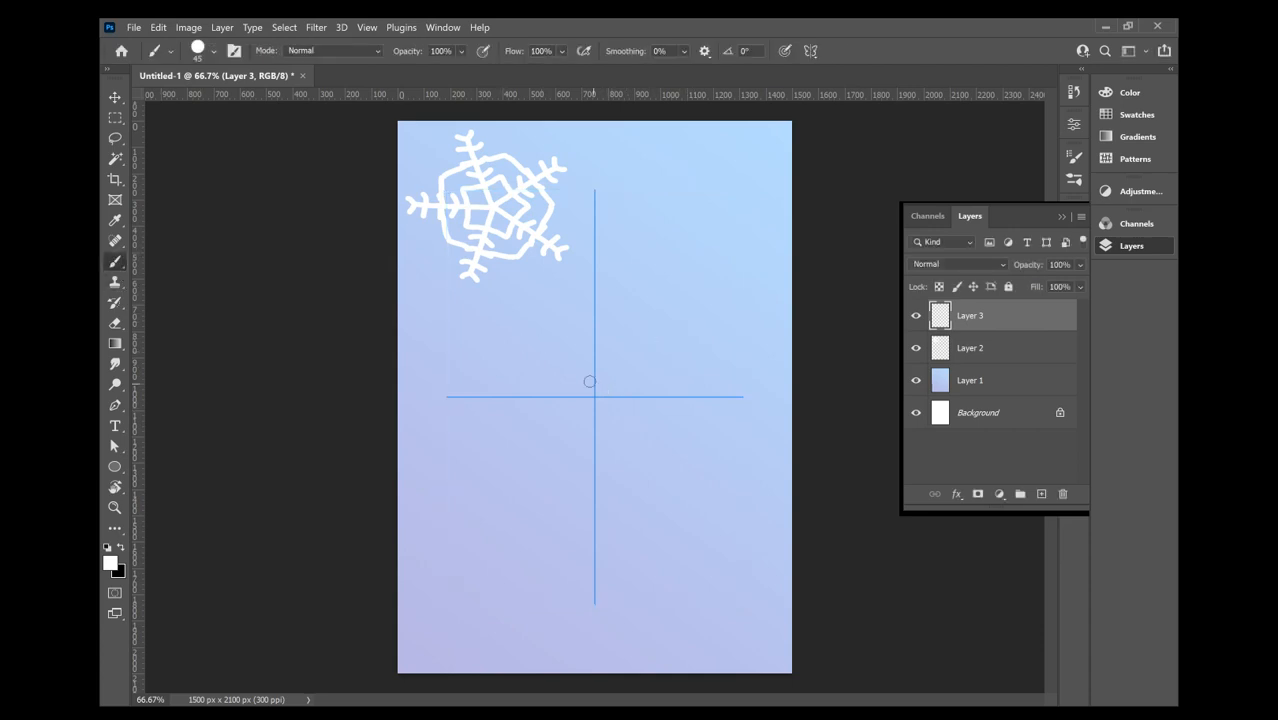
Step: Paint a second white snowflake at the symmetry centre, with diagonal arms, side branches and diamond-shaped links between the arms
mouse_move(596, 396)
mouse_down()
mouse_move(683, 312)
mouse_move(637, 343)
mouse_move(652, 257)
mouse_up()
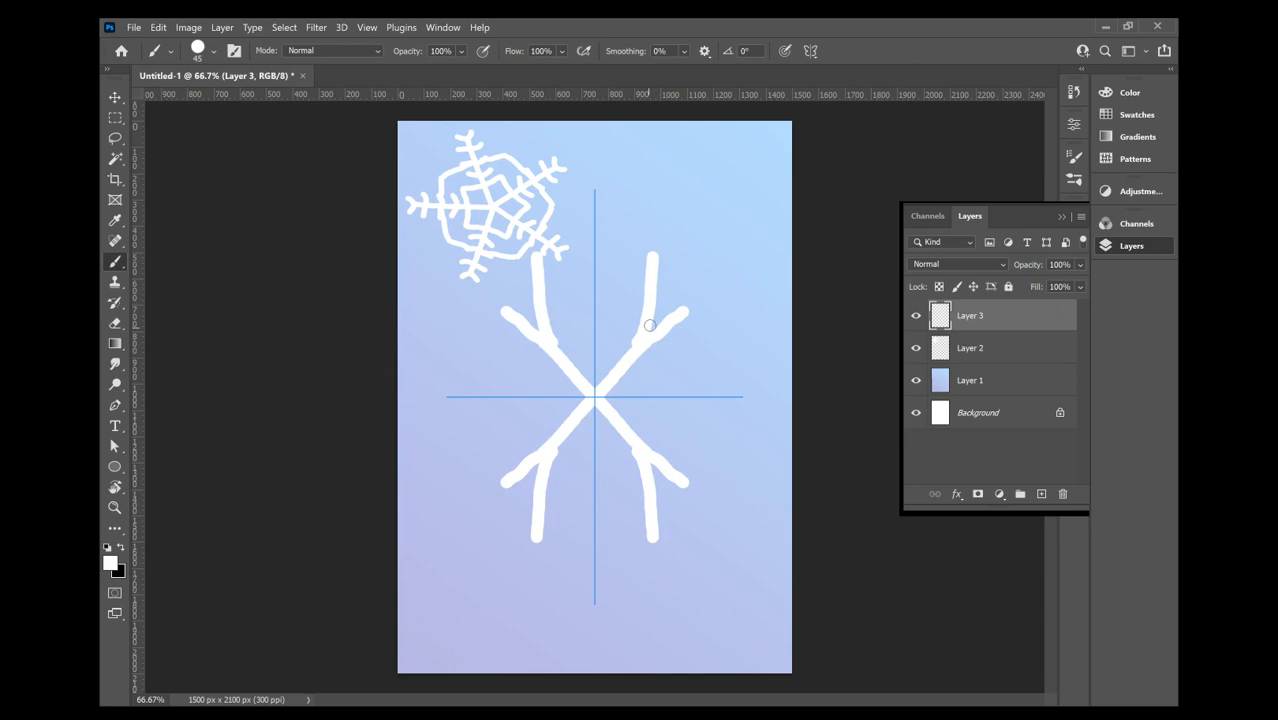
drag(642, 339, 732, 338)
mouse_move(617, 357)
mouse_down()
mouse_move(596, 324)
mouse_move(657, 398)
mouse_up()
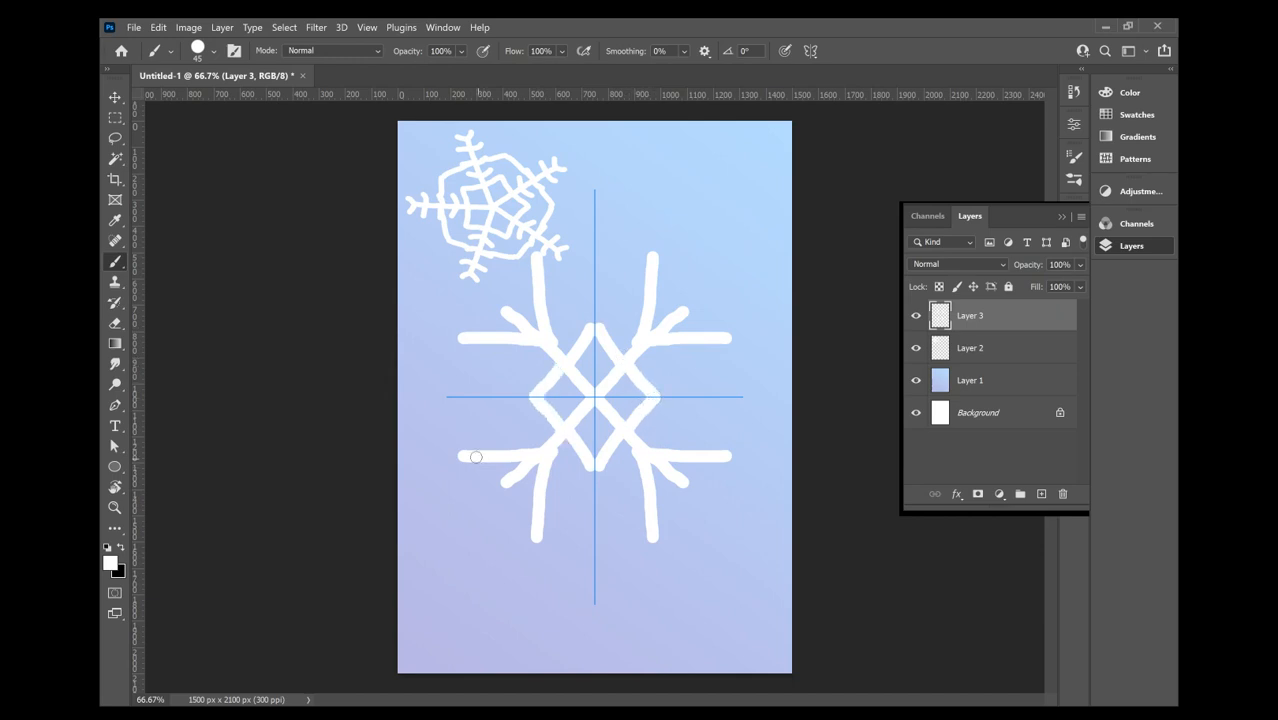
Step: Complete the second snowflake with small circles along the horizontal axis, round dots on the branch tips and curved arms along the vertical axis
mouse_move(528, 391)
mouse_down()
mouse_move(497, 384)
mouse_move(500, 409)
mouse_move(464, 388)
mouse_move(478, 402)
mouse_up()
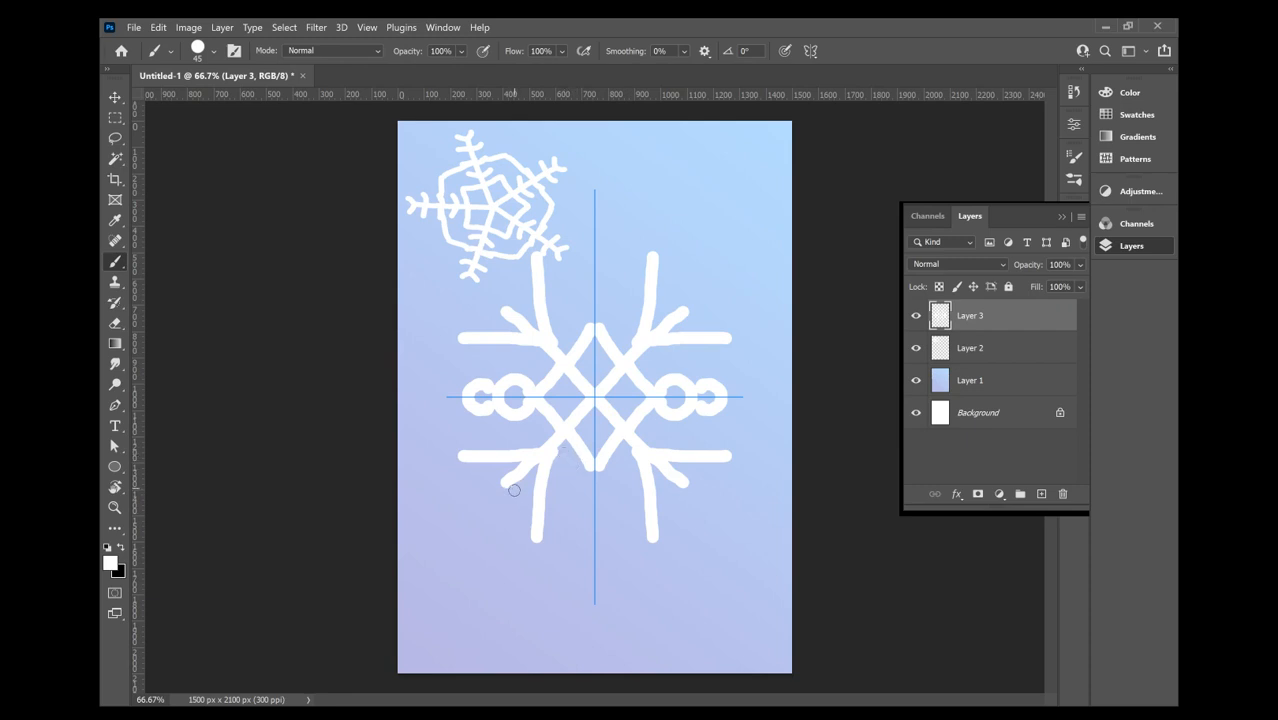
drag(506, 484, 505, 487)
drag(532, 545, 535, 540)
mouse_move(454, 446)
mouse_down()
mouse_move(452, 462)
mouse_move(458, 452)
mouse_up()
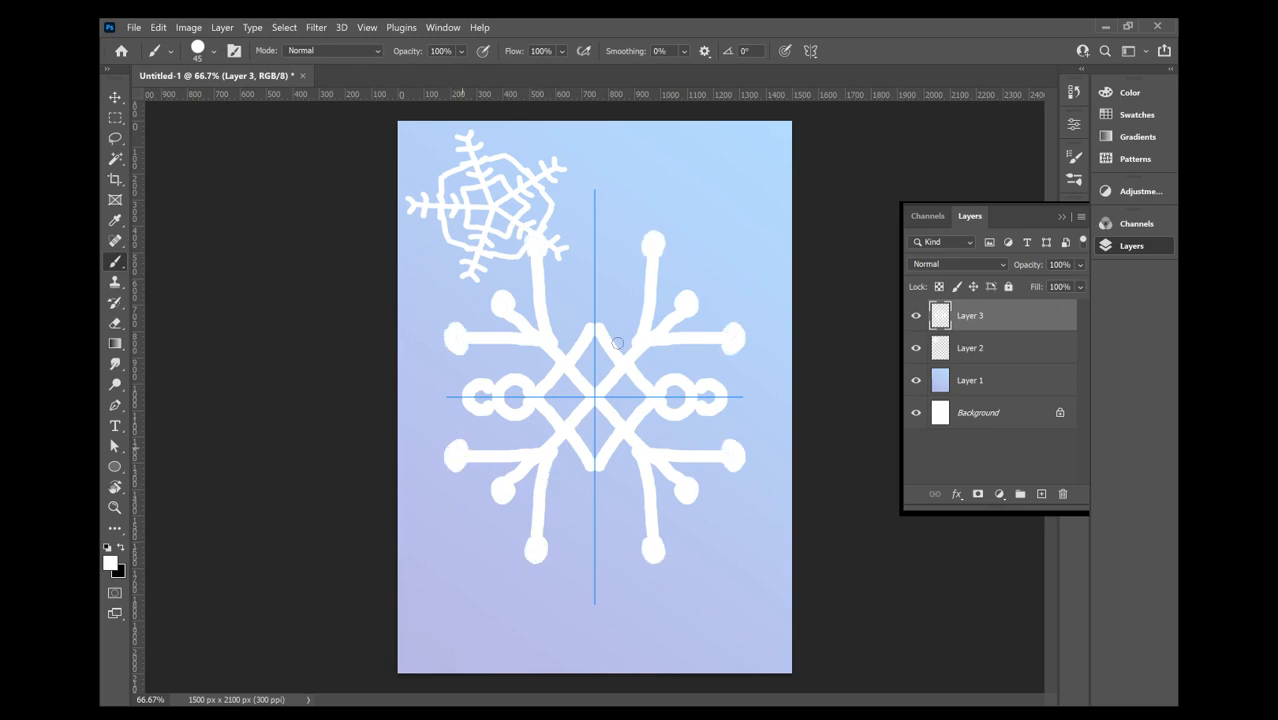
mouse_move(596, 323)
mouse_down()
mouse_move(612, 272)
mouse_move(603, 199)
mouse_up()
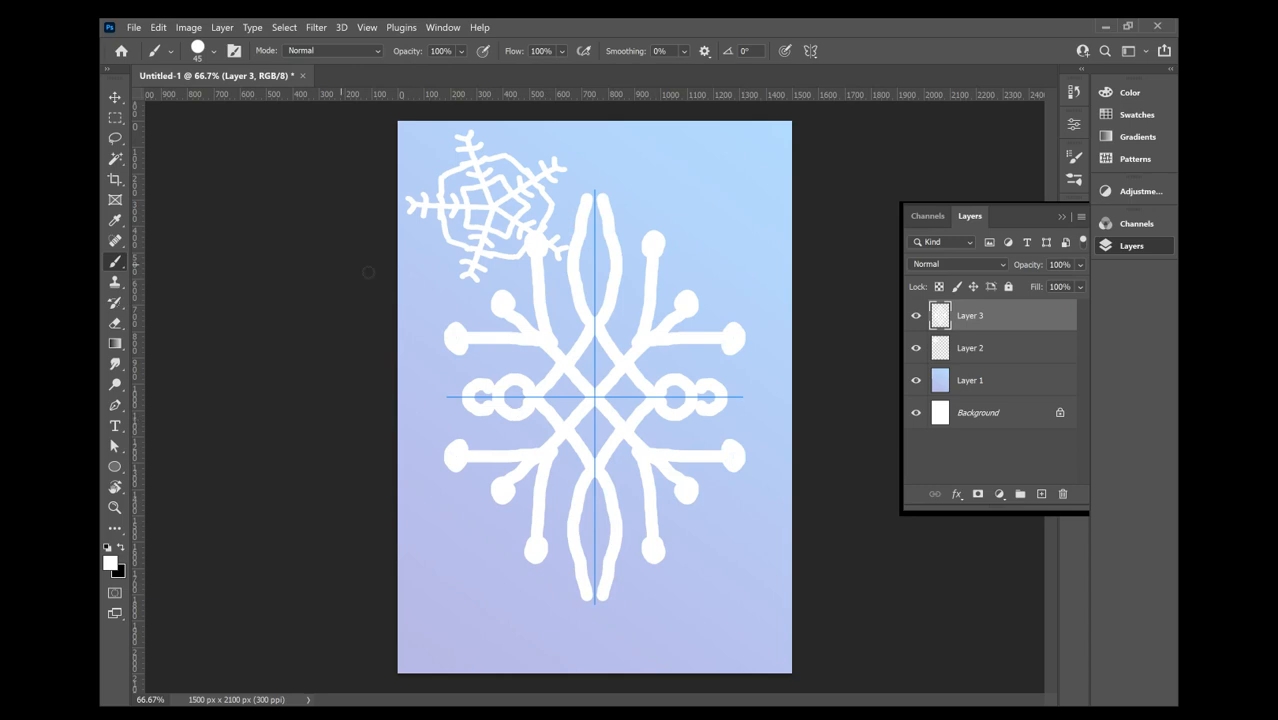
Step: Scale the second snowflake to about 44% width and 35% height, place it in the canvas's upper-right corner, and add a new layer
click(115, 99)
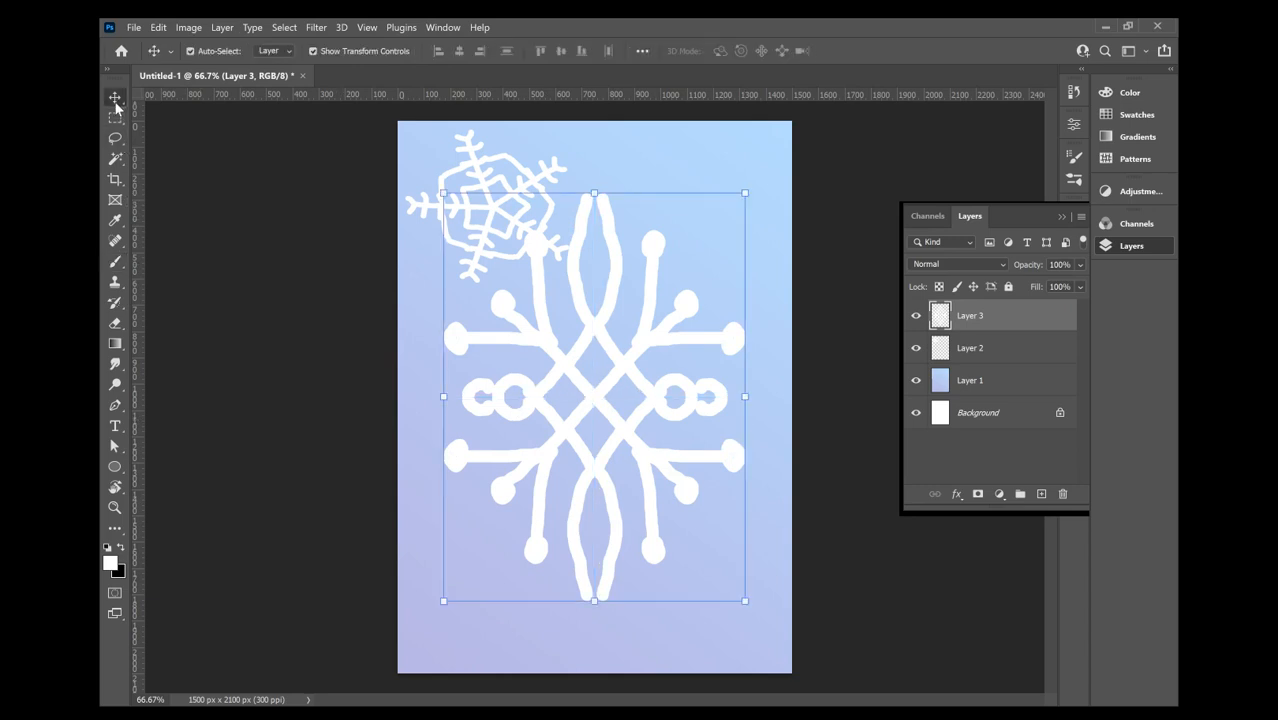
click(745, 194)
drag(746, 196, 697, 212)
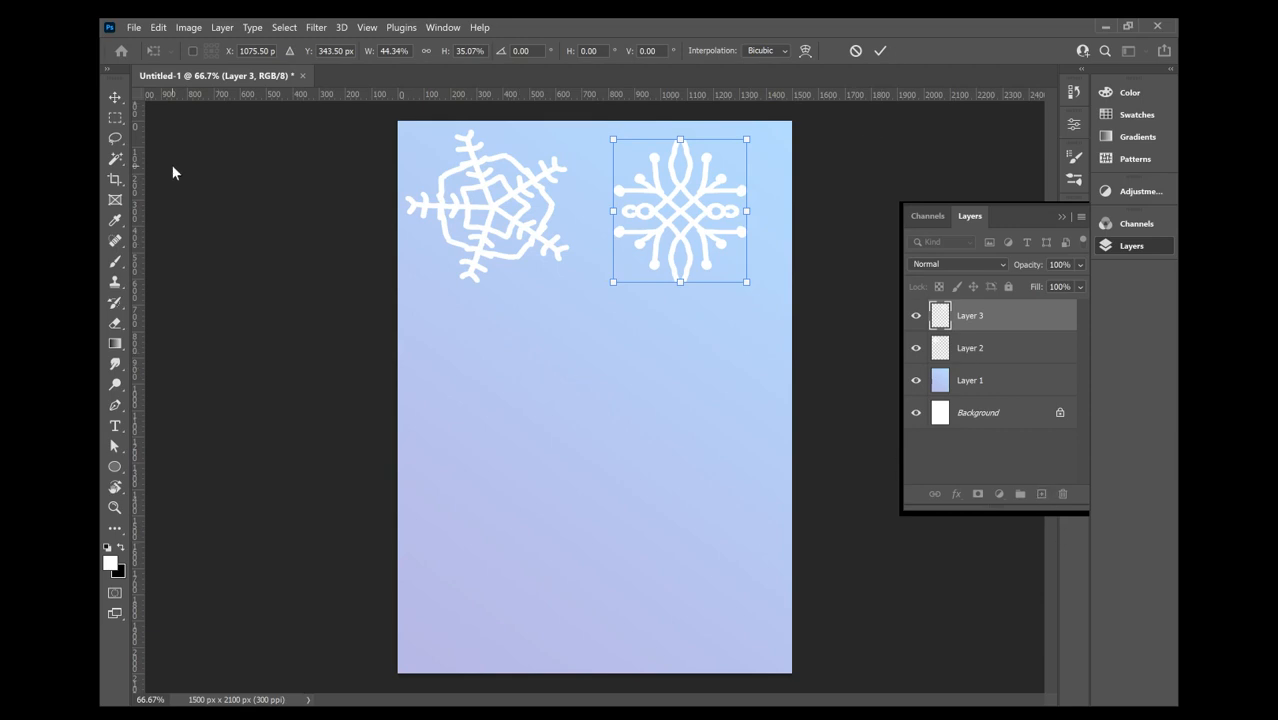
key(Return)
click(1041, 494)
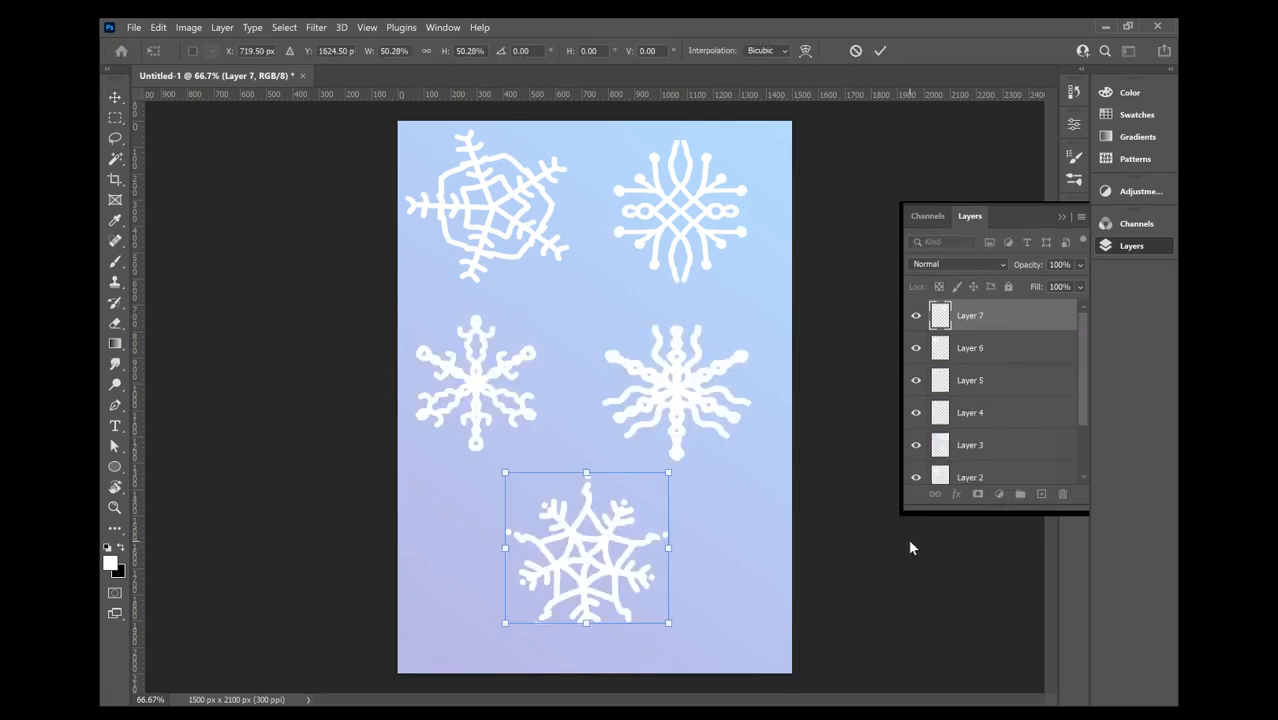
Step: Add a new empty layer directly above the Background layer
scroll(1030, 459, down, 2)
click(1012, 473)
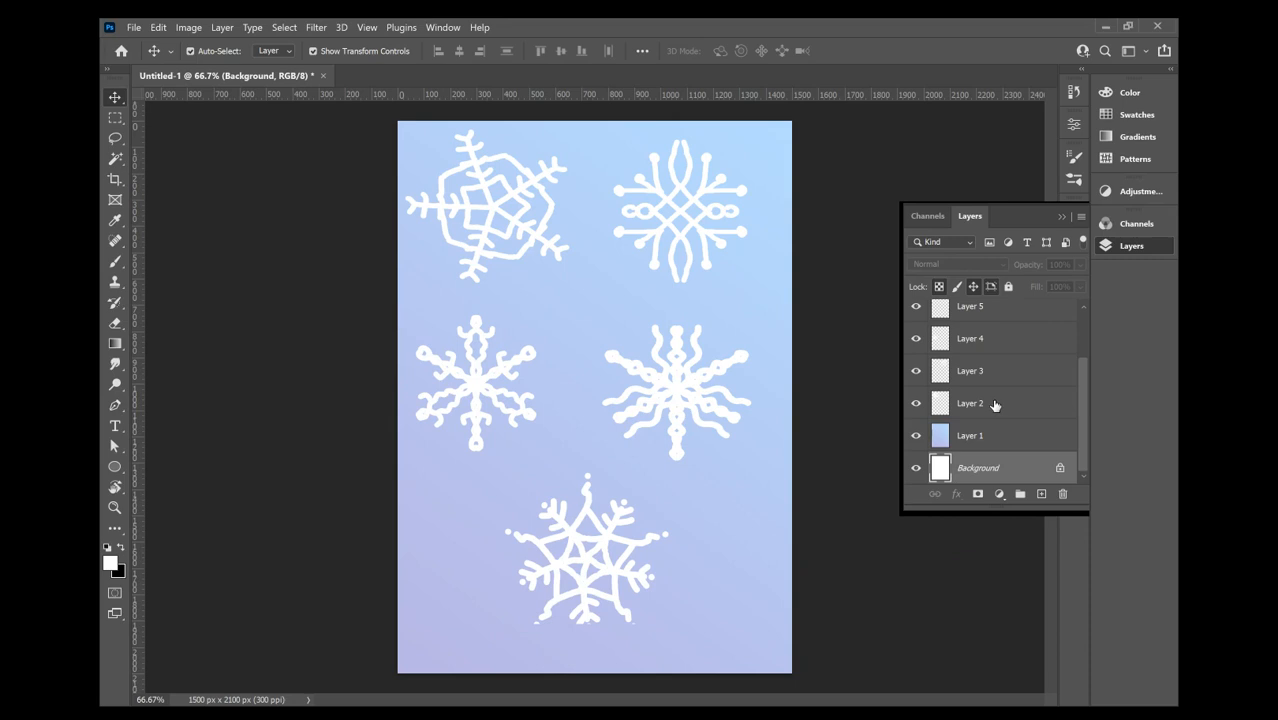
scroll(994, 404, up, 1)
click(1040, 494)
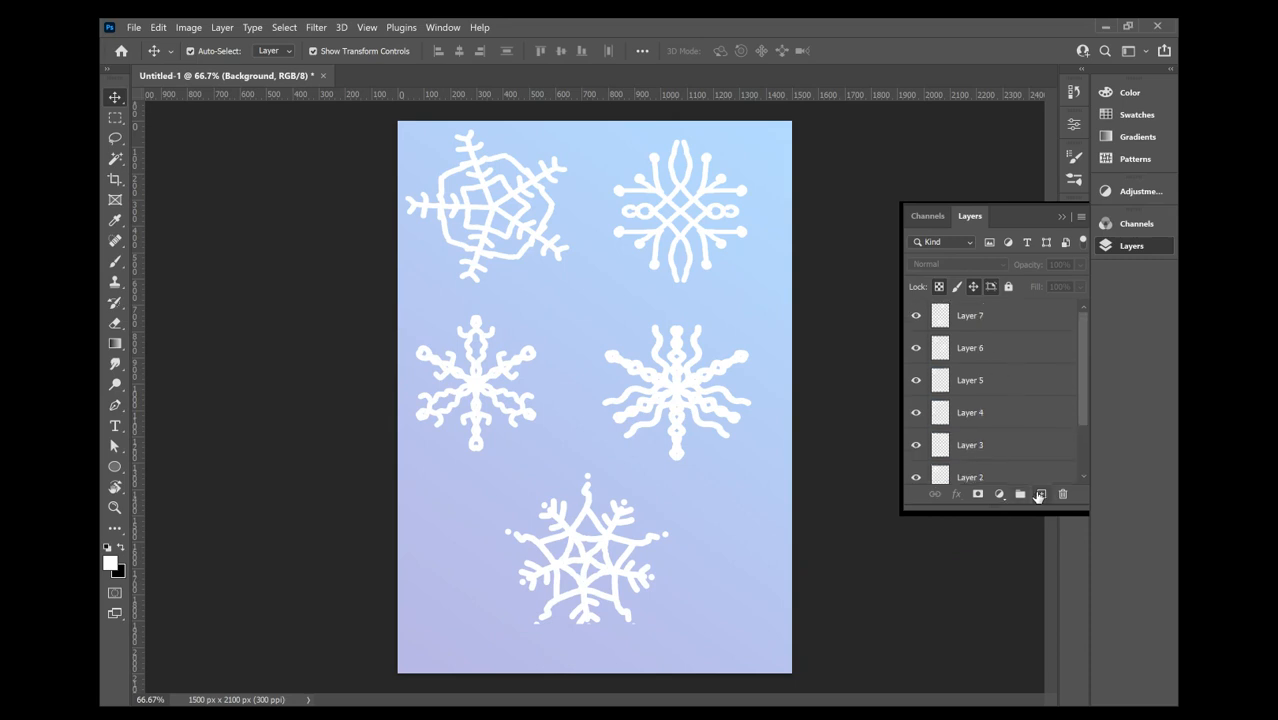
click(1040, 494)
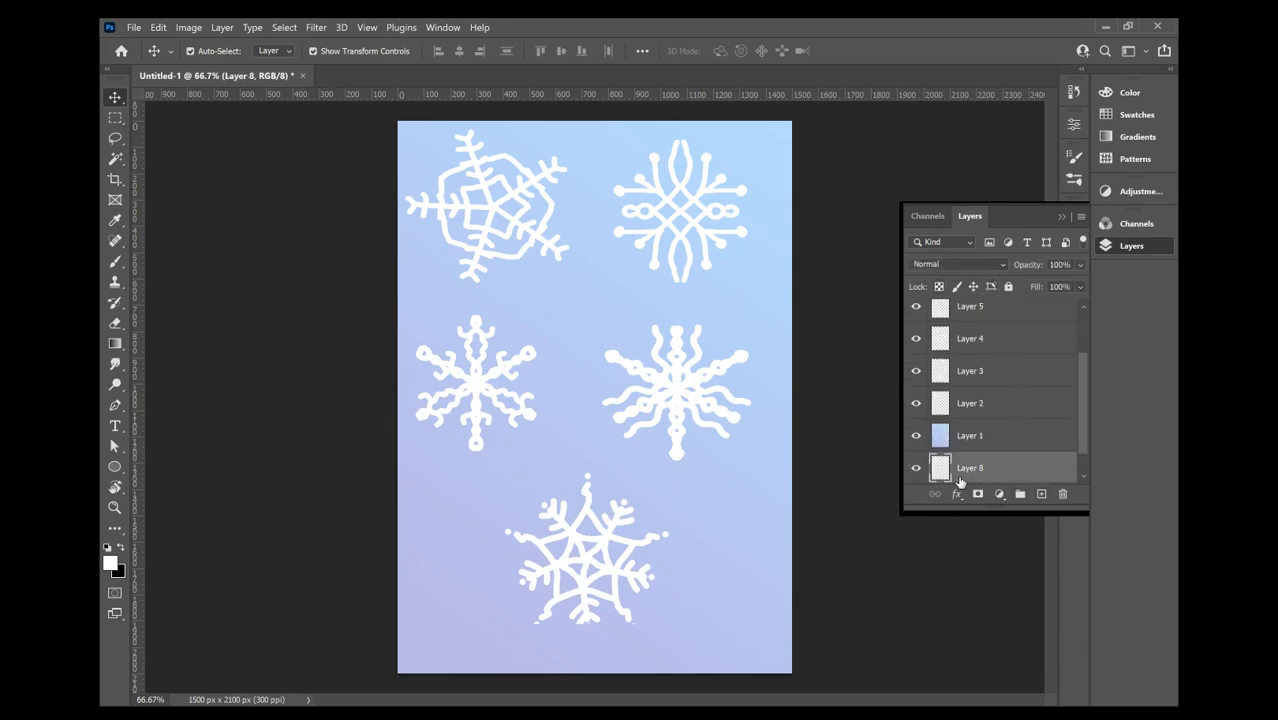
Step: Turn off the brush's paint symmetry and move the new empty layer to the top of the layer stack
click(115, 261)
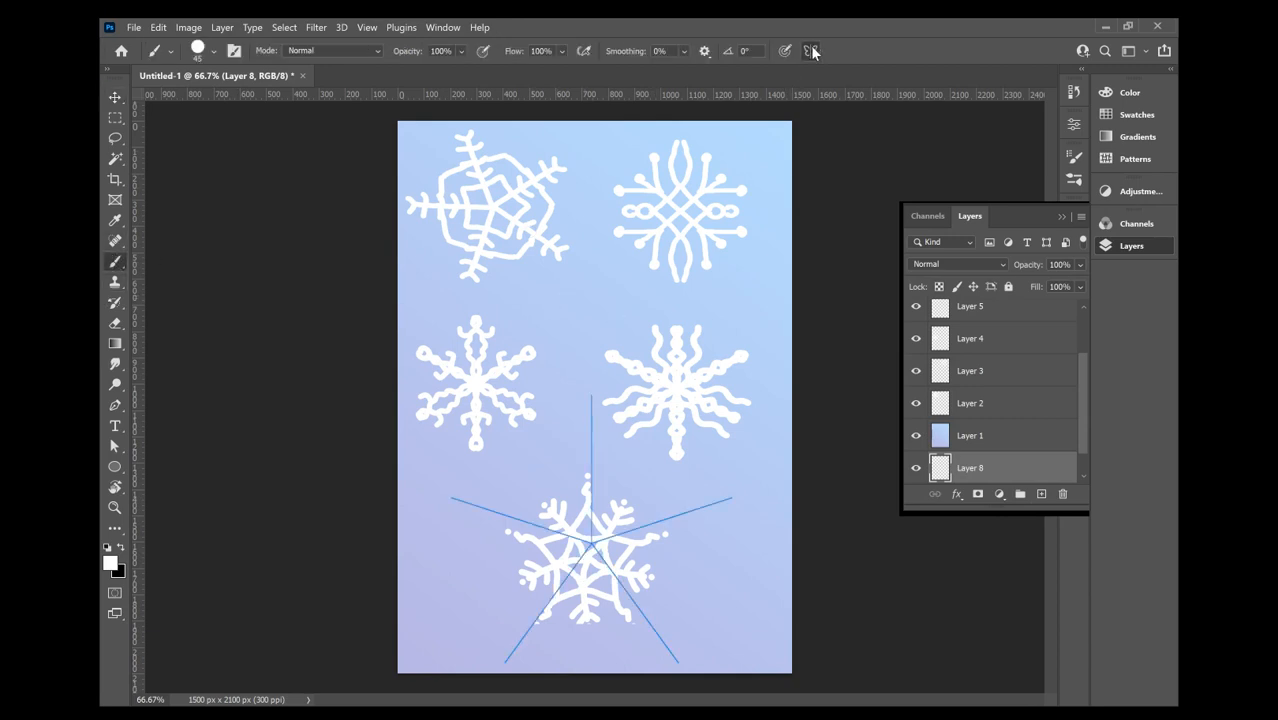
click(842, 76)
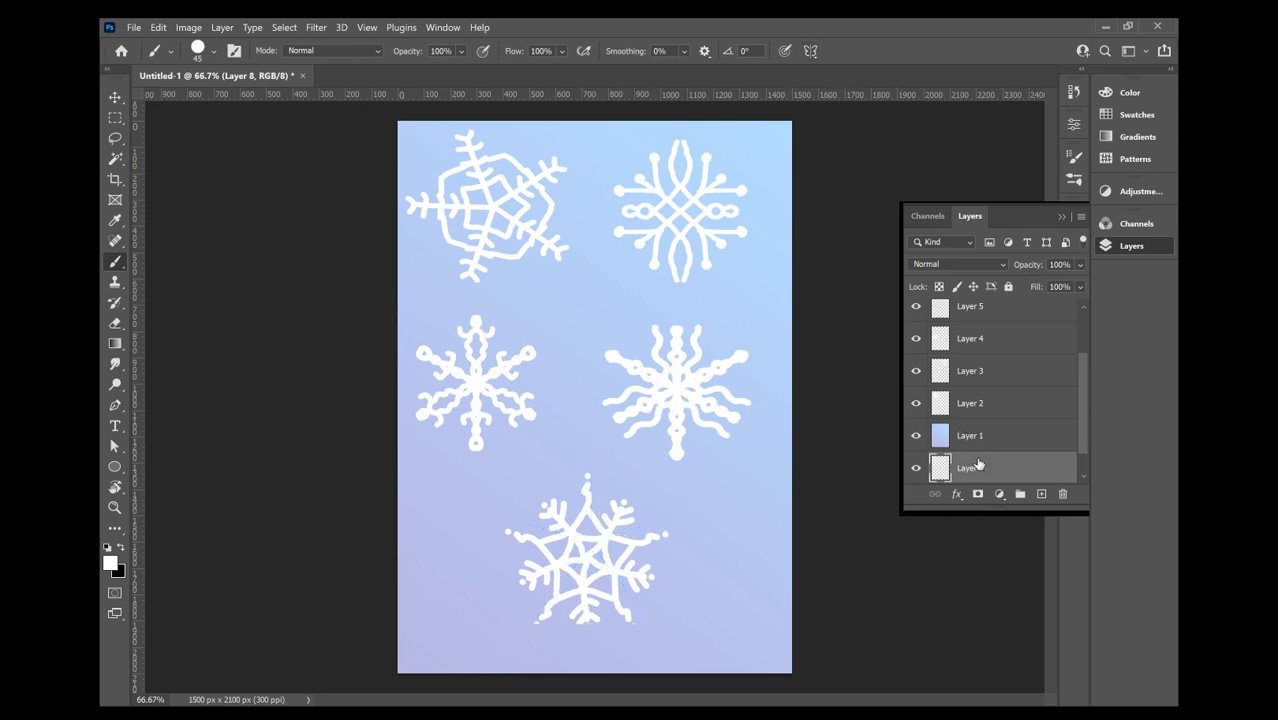
drag(975, 469, 977, 289)
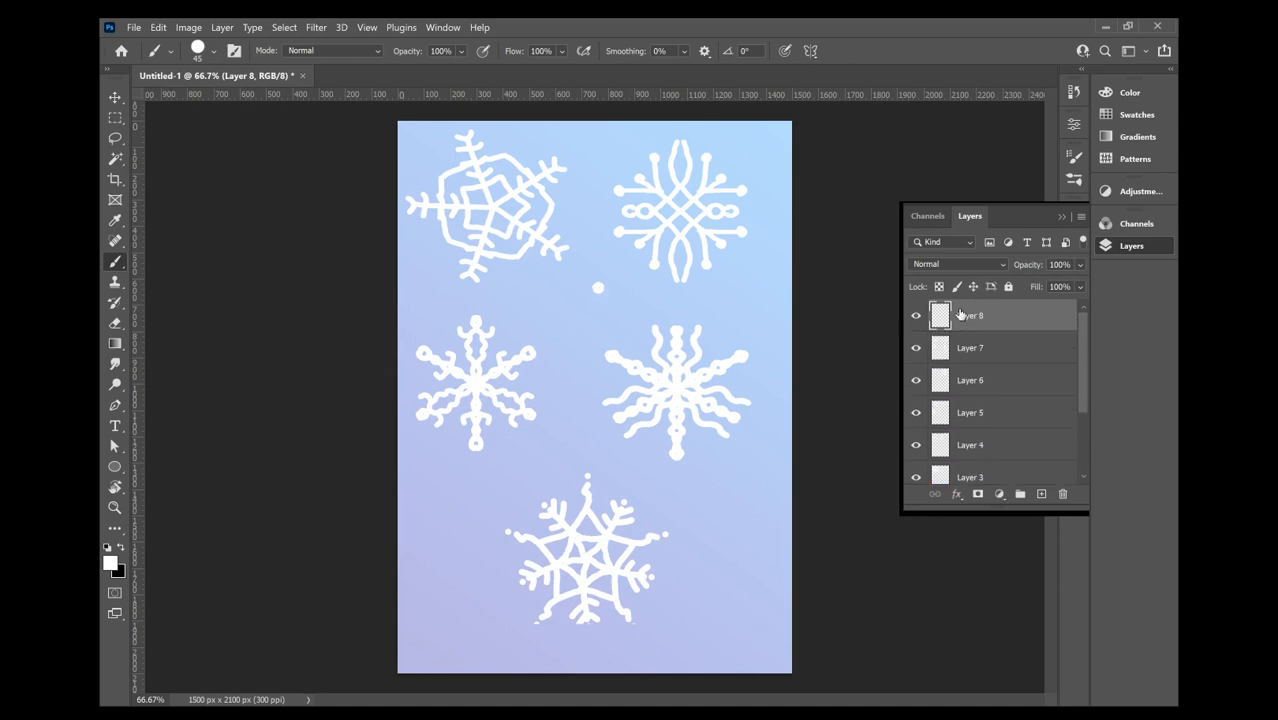
Step: Scatter single white dots in the gaps between and around the snowflakes with the 45 px brush
click(761, 145)
click(598, 145)
click(419, 148)
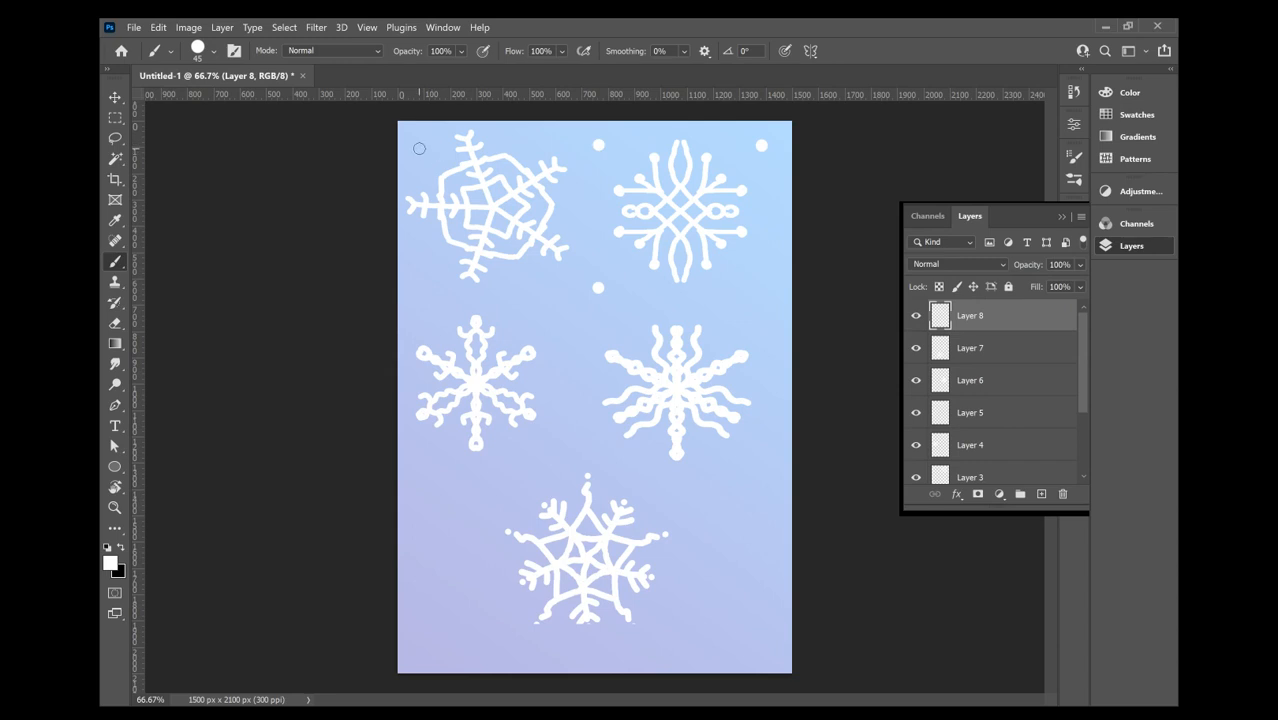
click(425, 297)
click(765, 308)
click(577, 431)
click(443, 507)
click(759, 487)
click(767, 578)
click(460, 642)
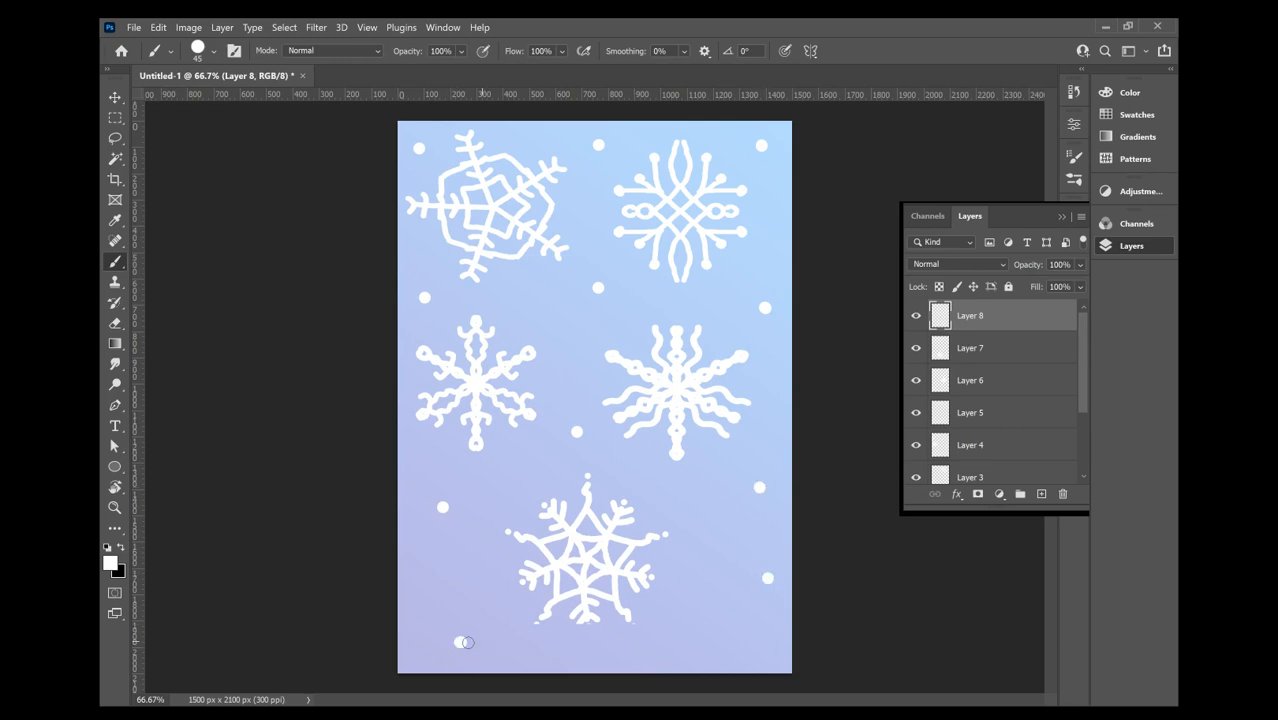